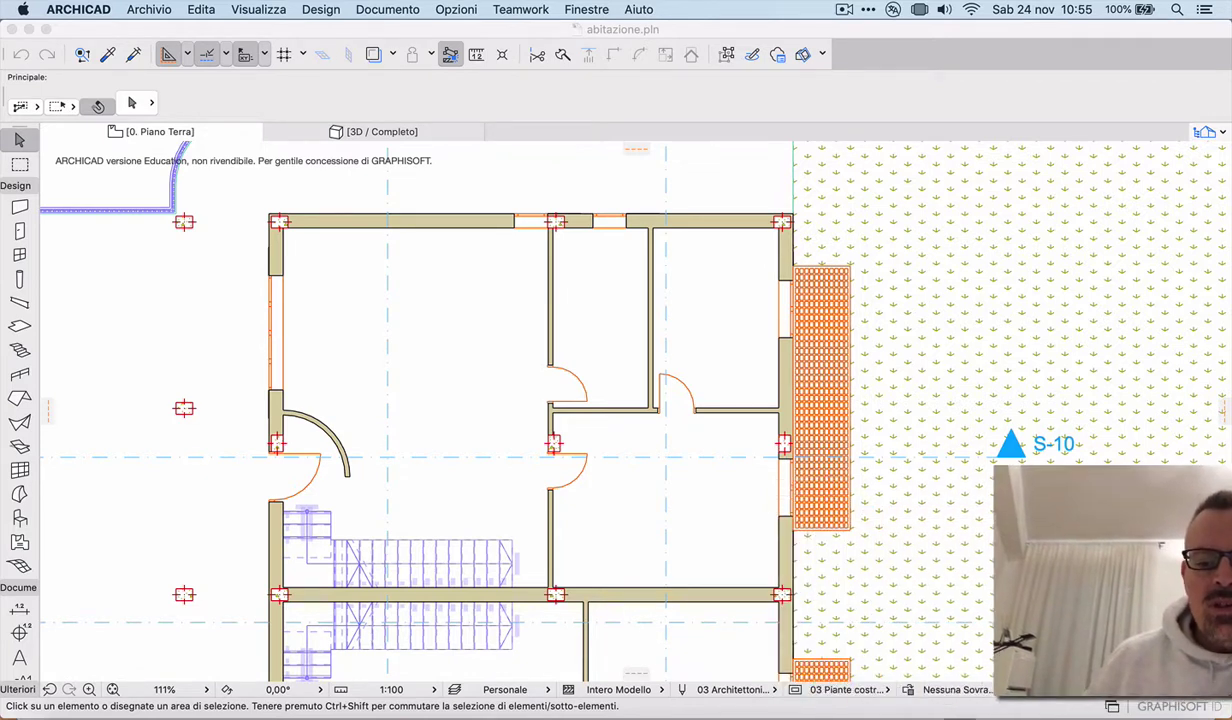
Bring a new blank Excel workbook, Cartel2, to the front over ARCHICAD
{"action": "left_click", "coordinate": [852, 712]}
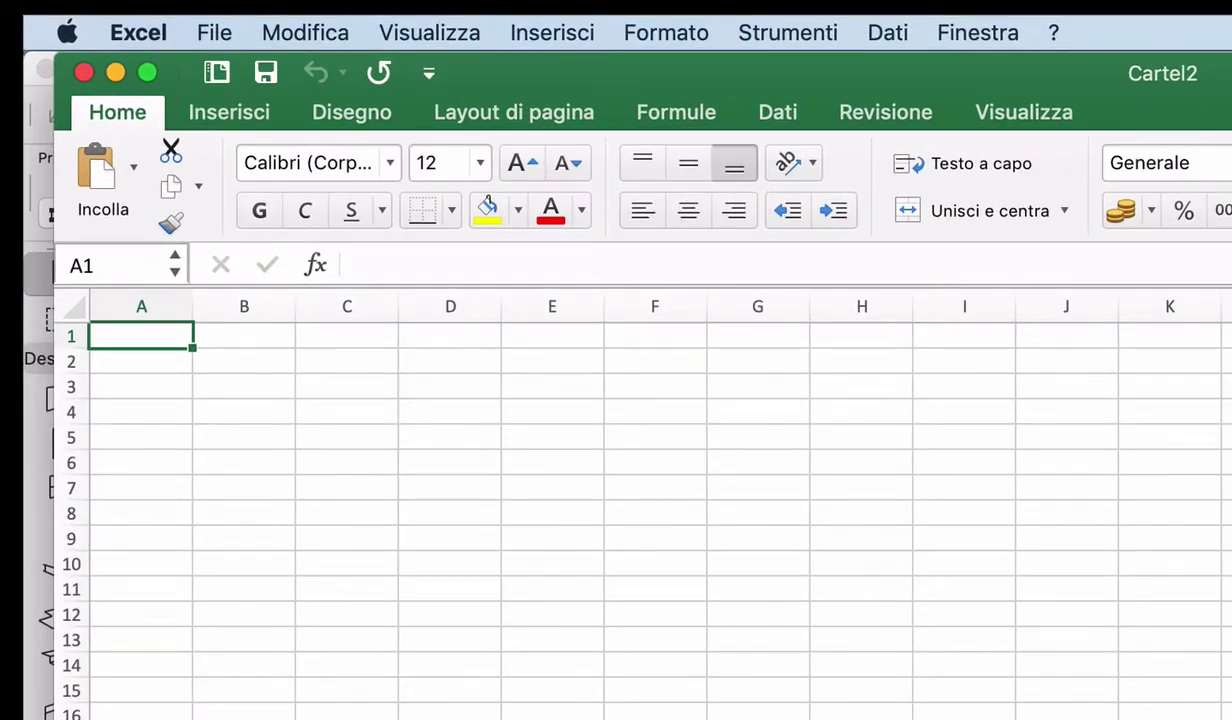
Enter Numero ambiente, Nome ambiente and Superficie in A1–C1, correcting 'None' to 'Nome'
{"action": "type", "text": "N"}
{"action": "type", "text": "umero"}
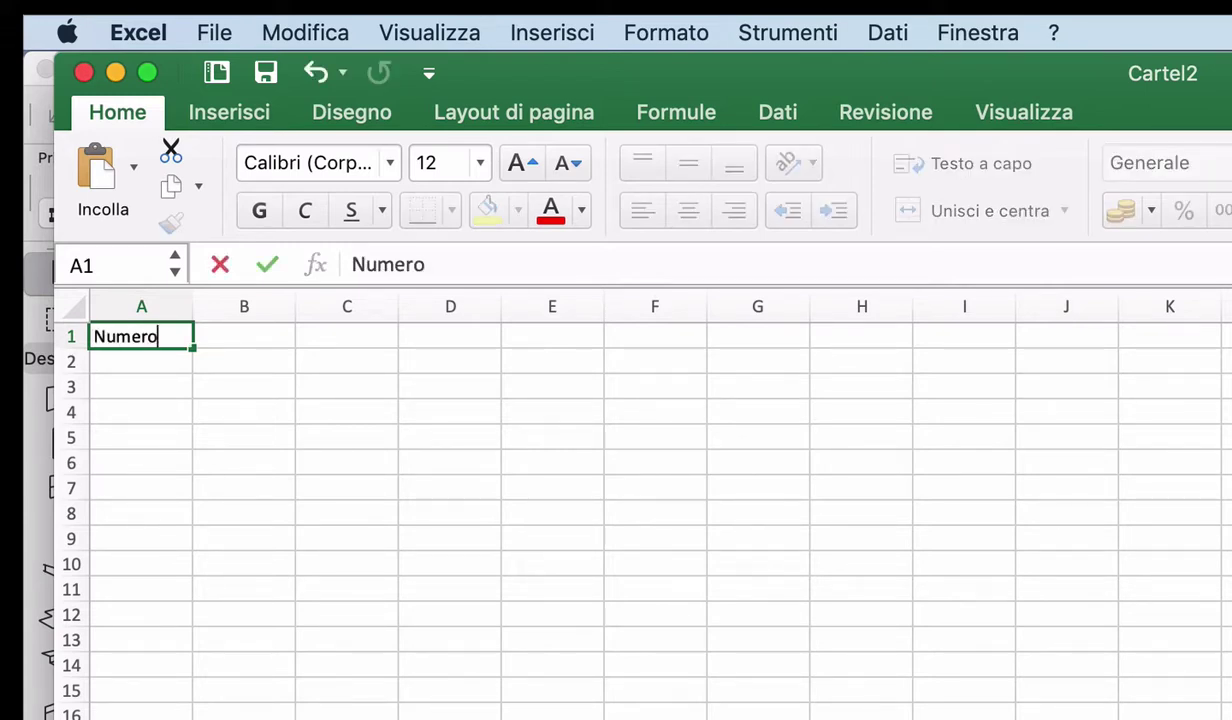
{"action": "type", "text": " amb"}
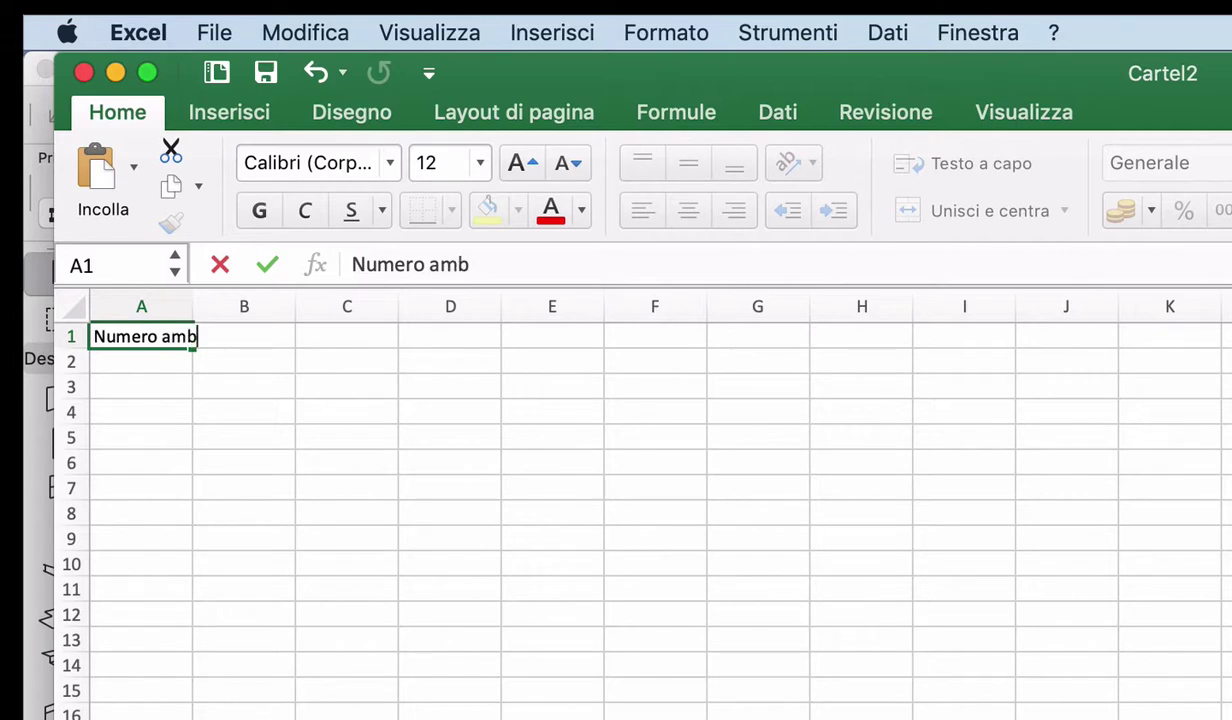
{"action": "type", "text": "iente"}
{"action": "key", "text": "Tab"}
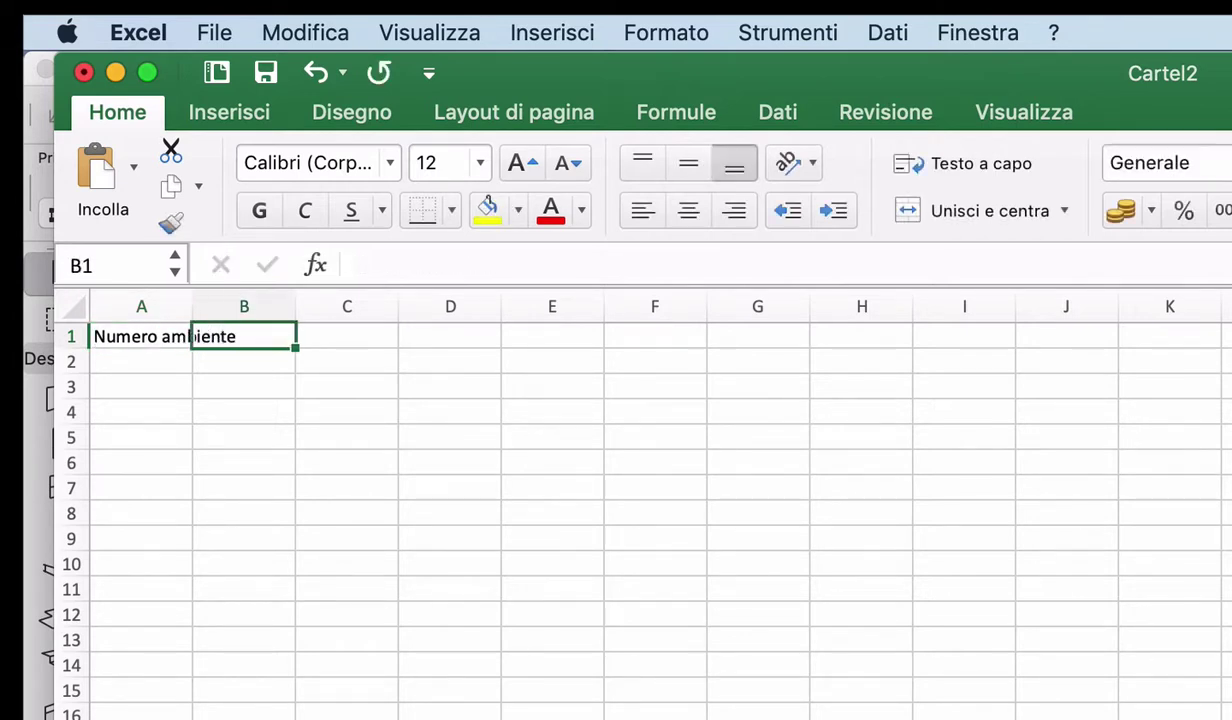
{"action": "type", "text": "None ambi"}
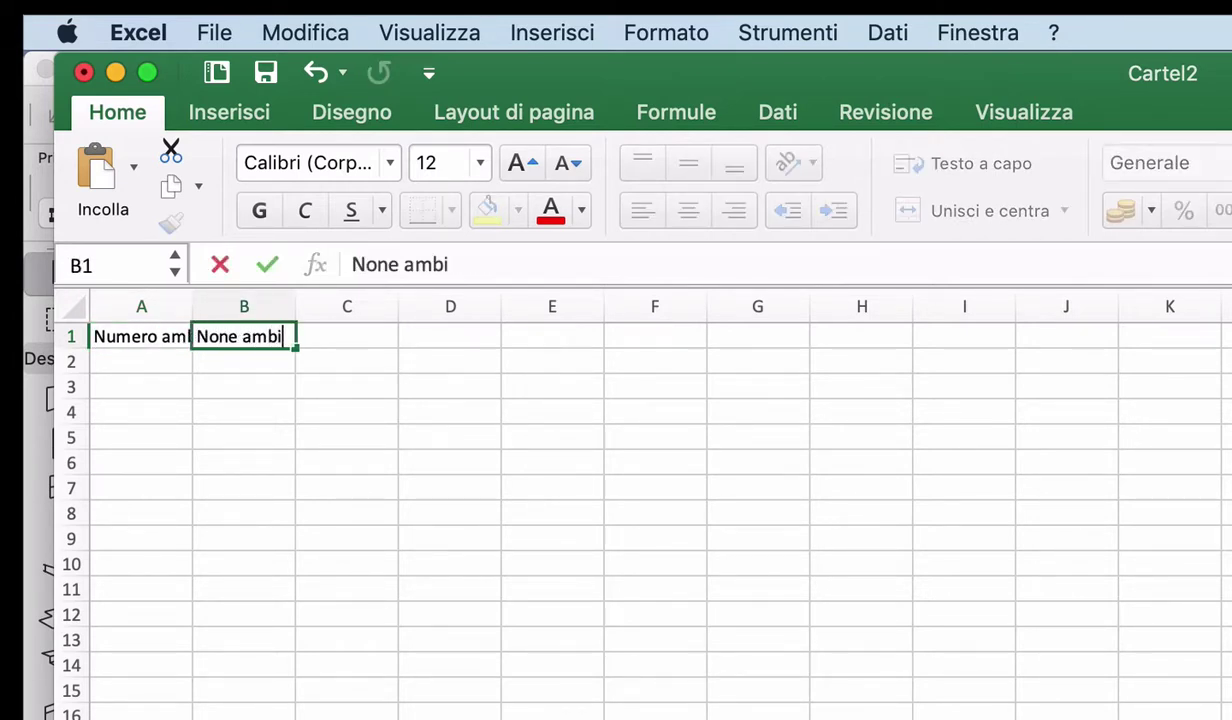
{"action": "type", "text": "ente"}
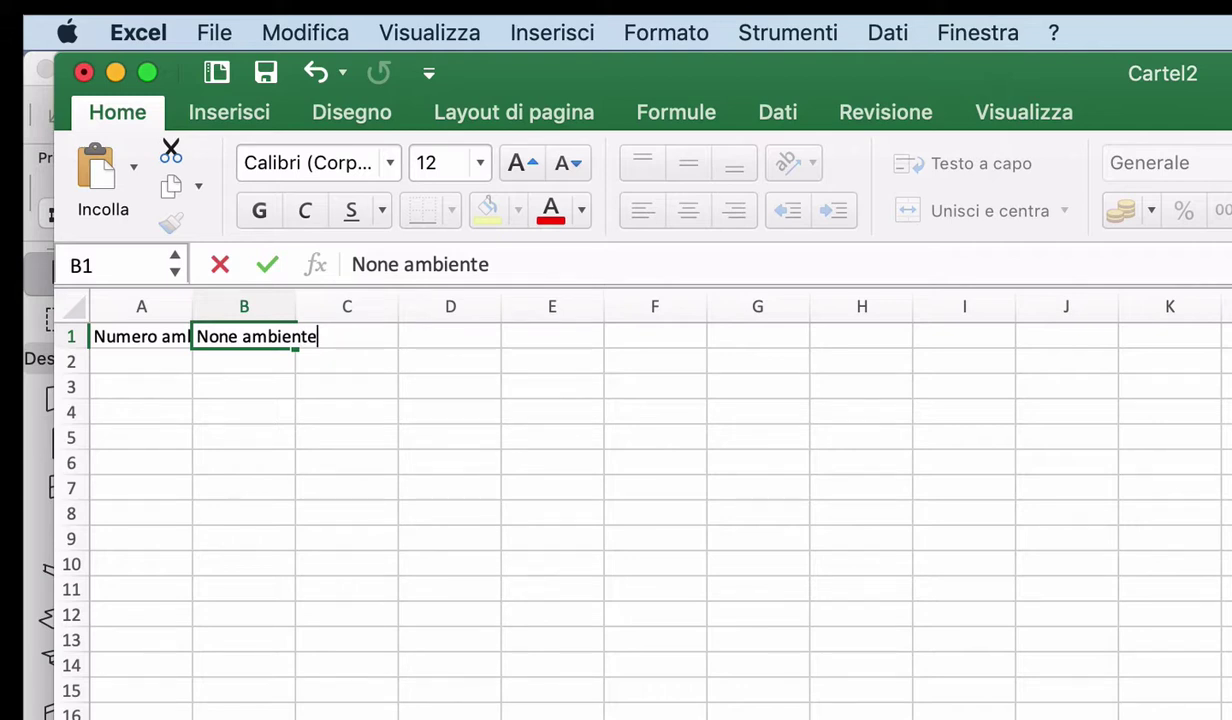
{"action": "key", "text": "Tab"}
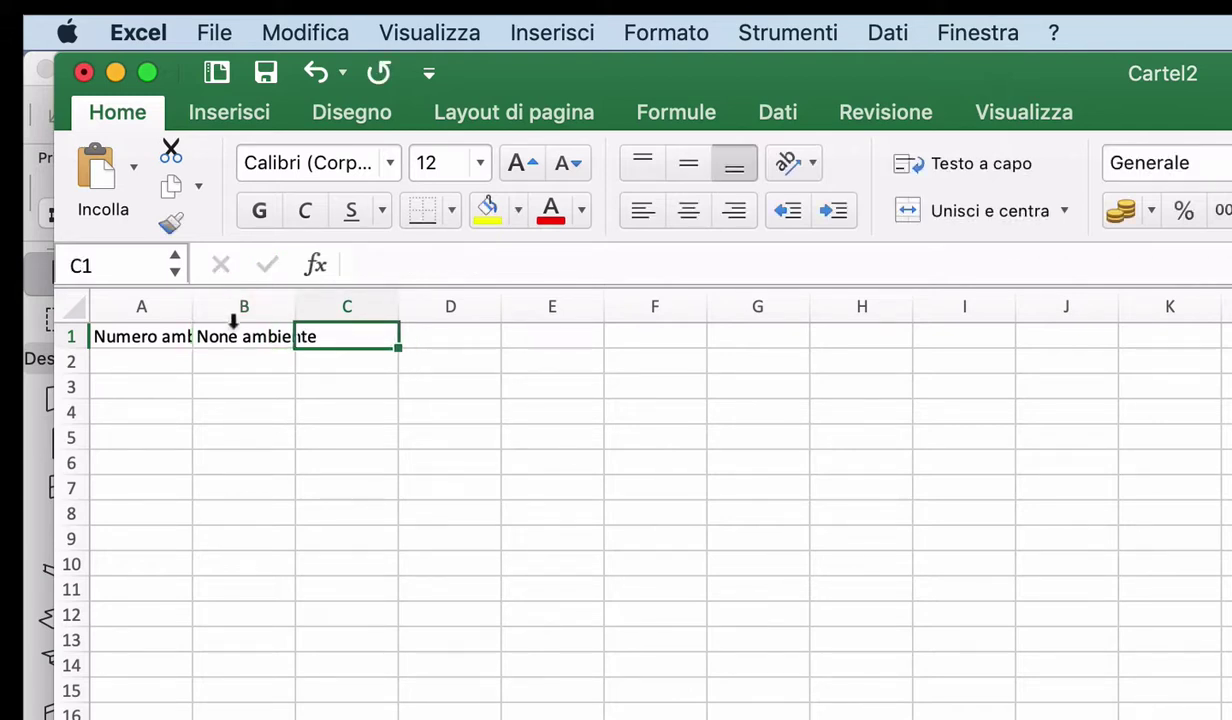
{"action": "left_click", "coordinate": [228, 336]}
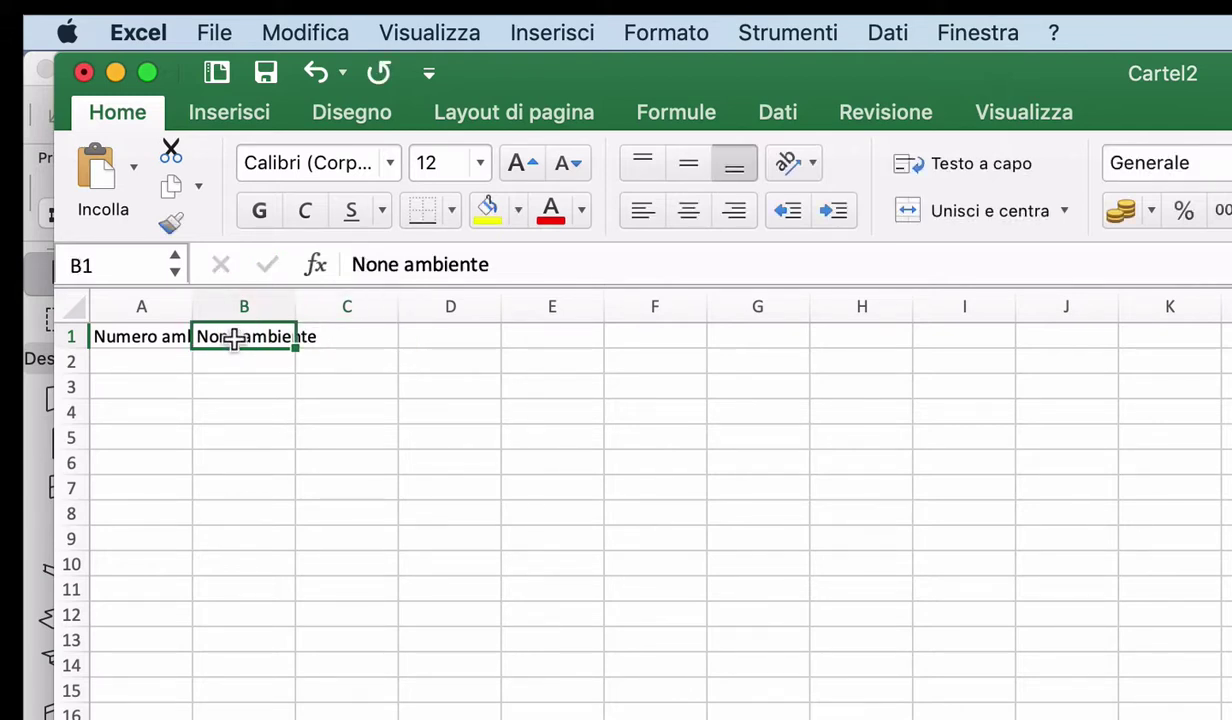
{"action": "left_click", "coordinate": [381, 264]}
{"action": "key", "text": "BackSpace"}
{"action": "type", "text": "m"}
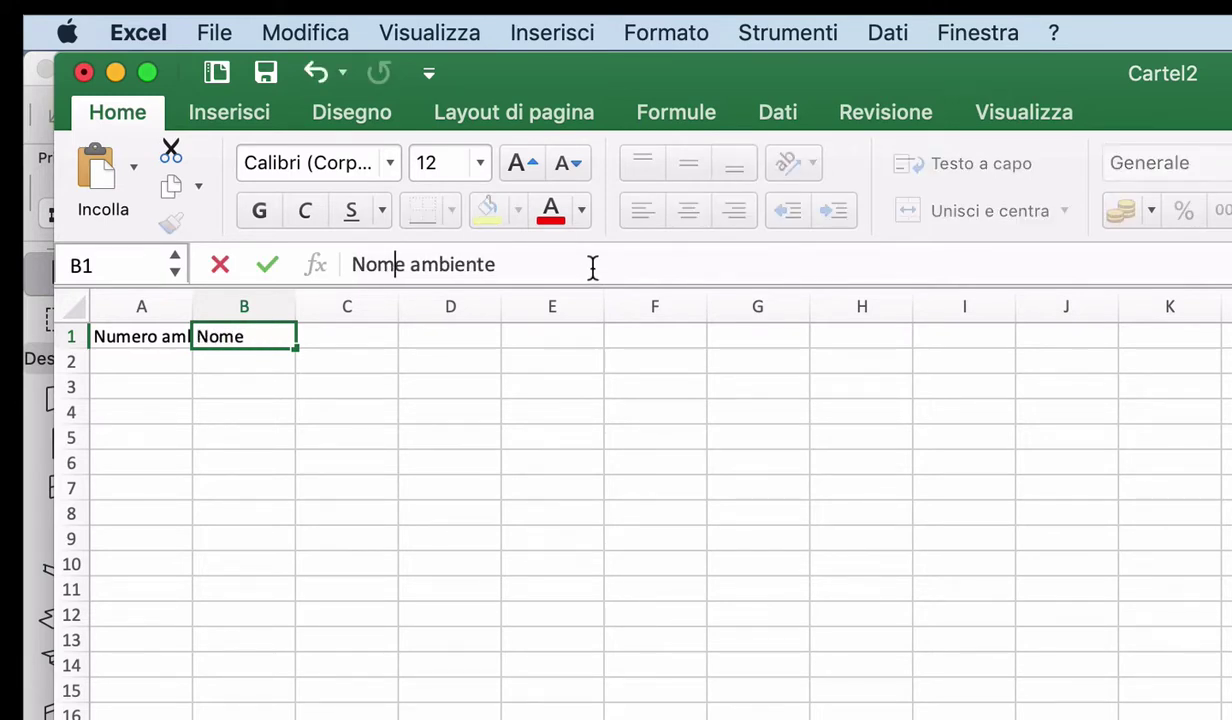
{"action": "key", "text": "Tab"}
{"action": "type", "text": "Sup"}
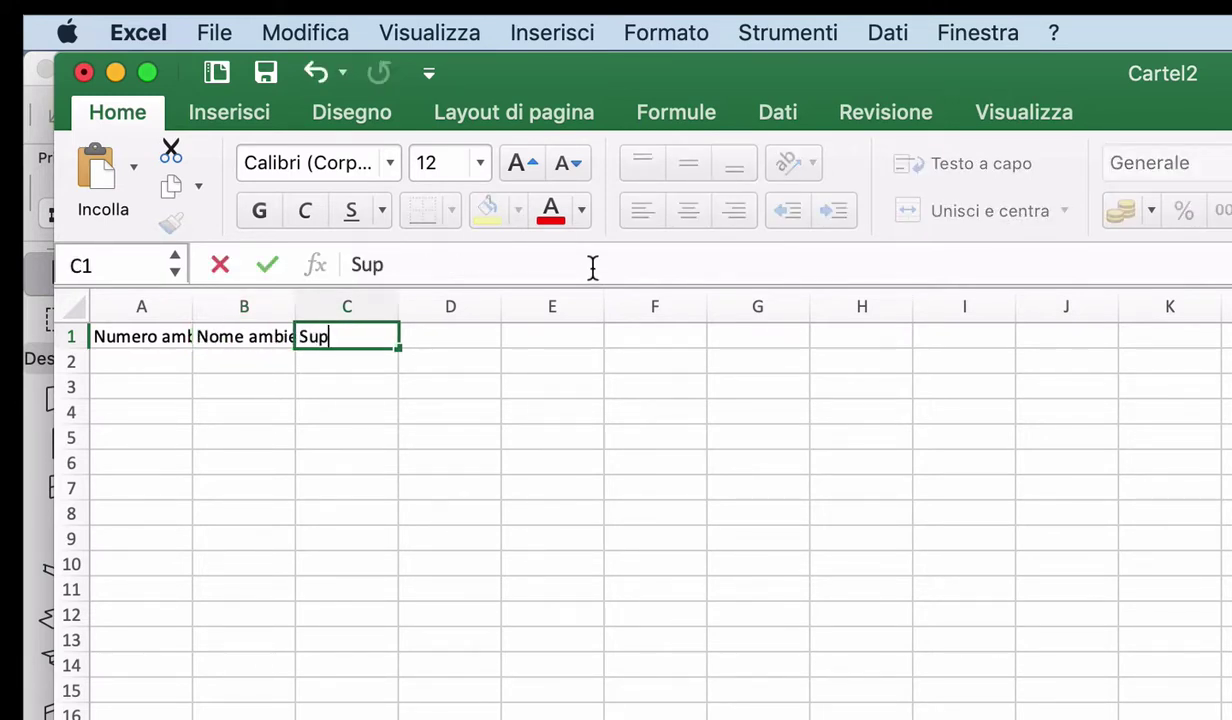
{"action": "type", "text": "erficie"}
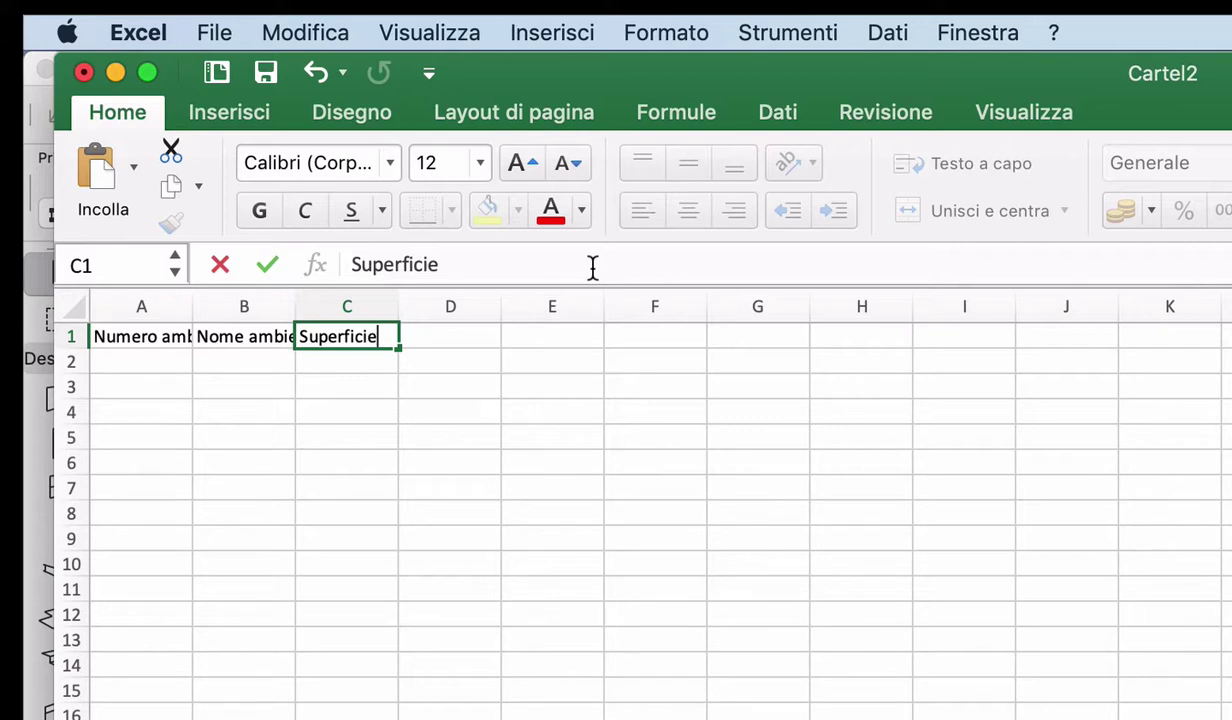
{"action": "key", "text": "Tab"}
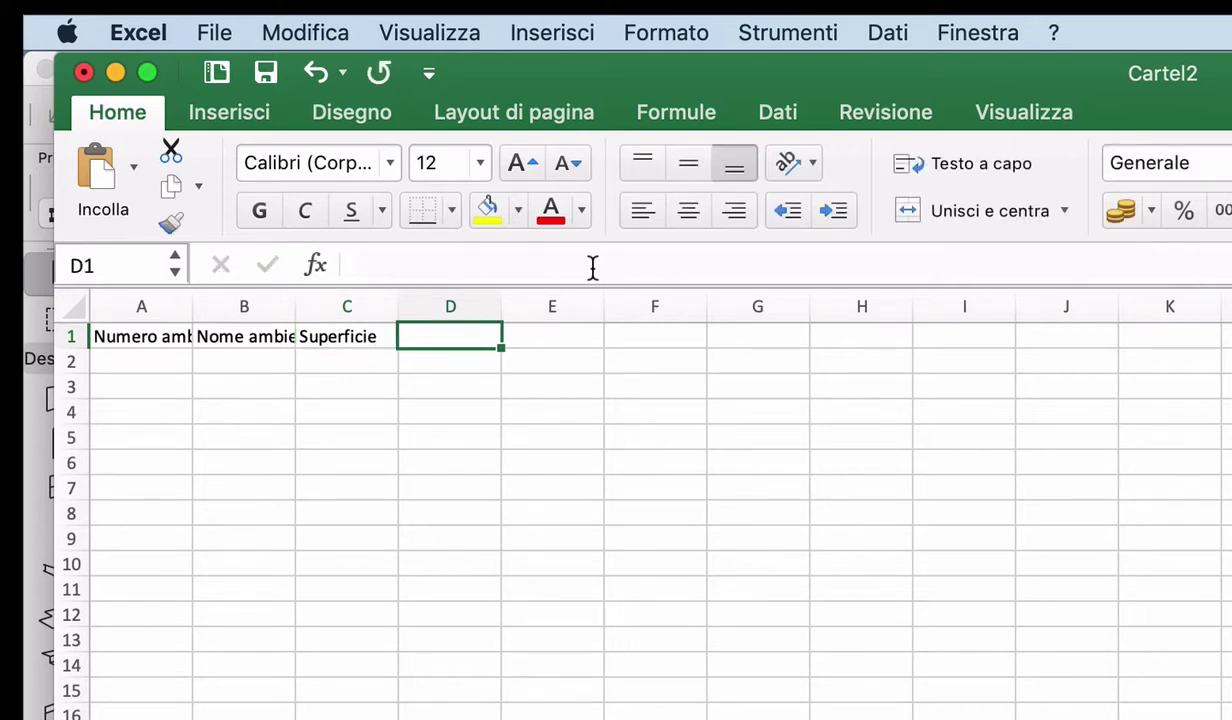
Enter 'Superficie finestrata' in D1 and 'Superficie minima finestrata' in E1
{"action": "type", "text": "Superfi"}
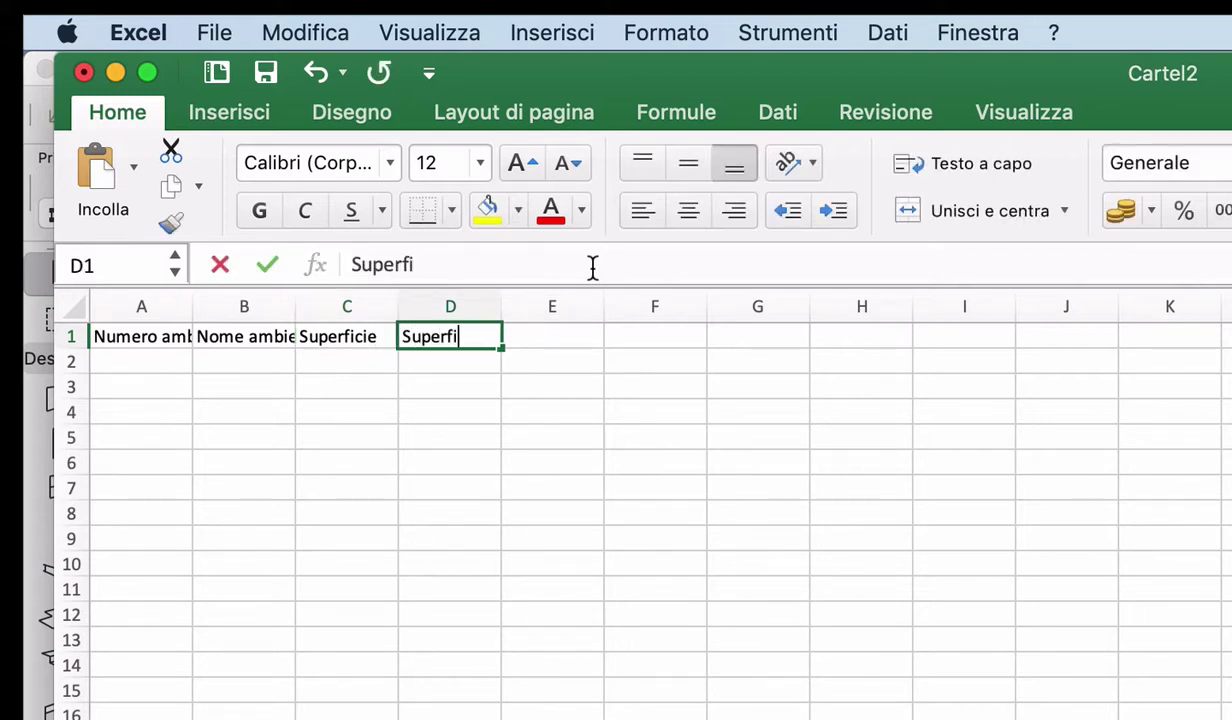
{"action": "type", "text": "cie finest"}
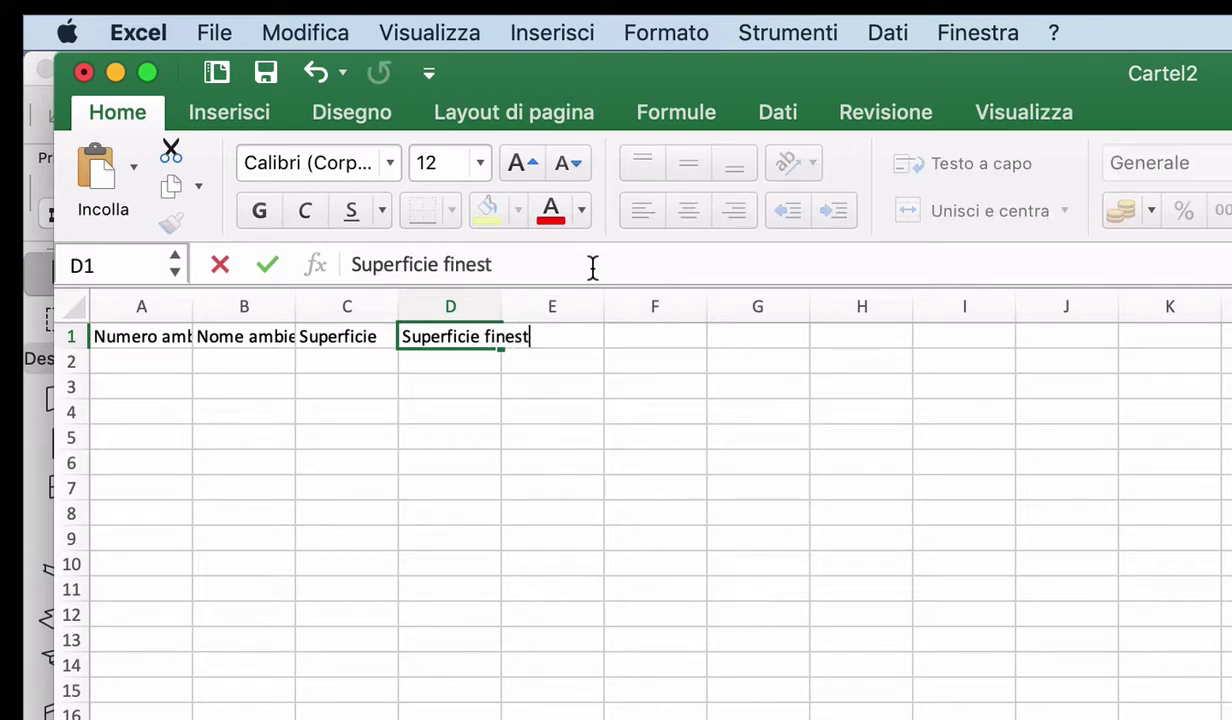
{"action": "type", "text": "rata"}
{"action": "key", "text": "Tab"}
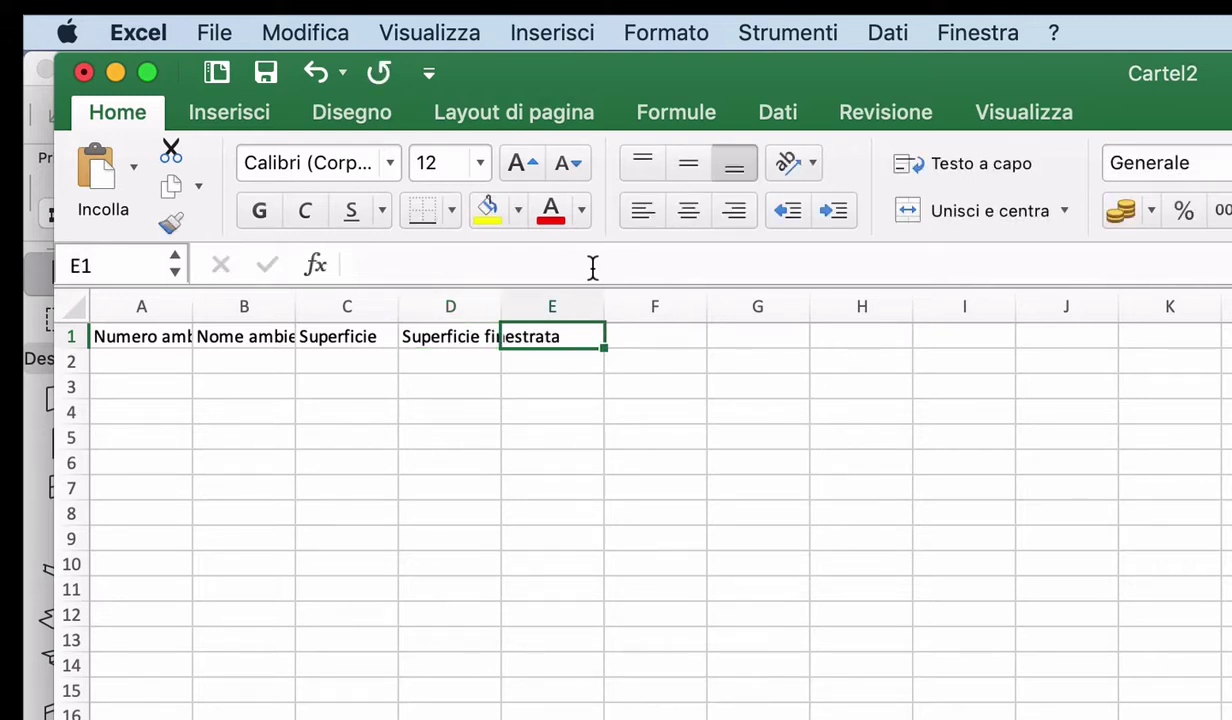
{"action": "type", "text": "Su"}
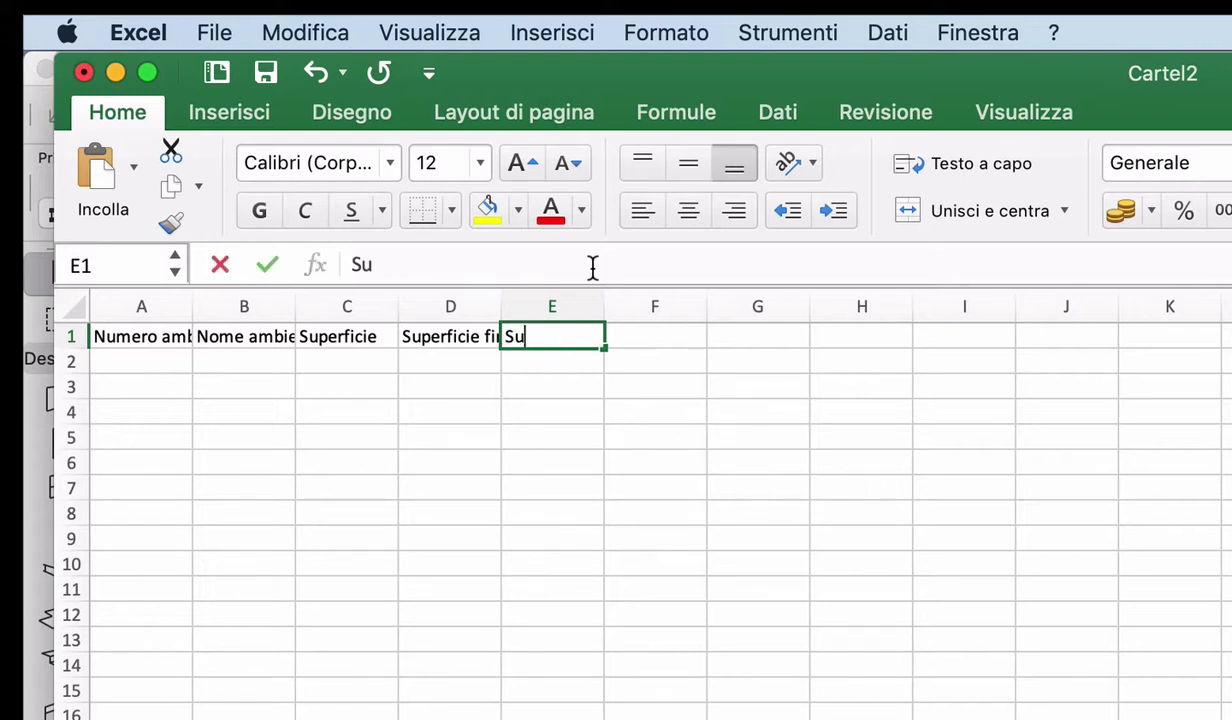
{"action": "type", "text": "perficie"}
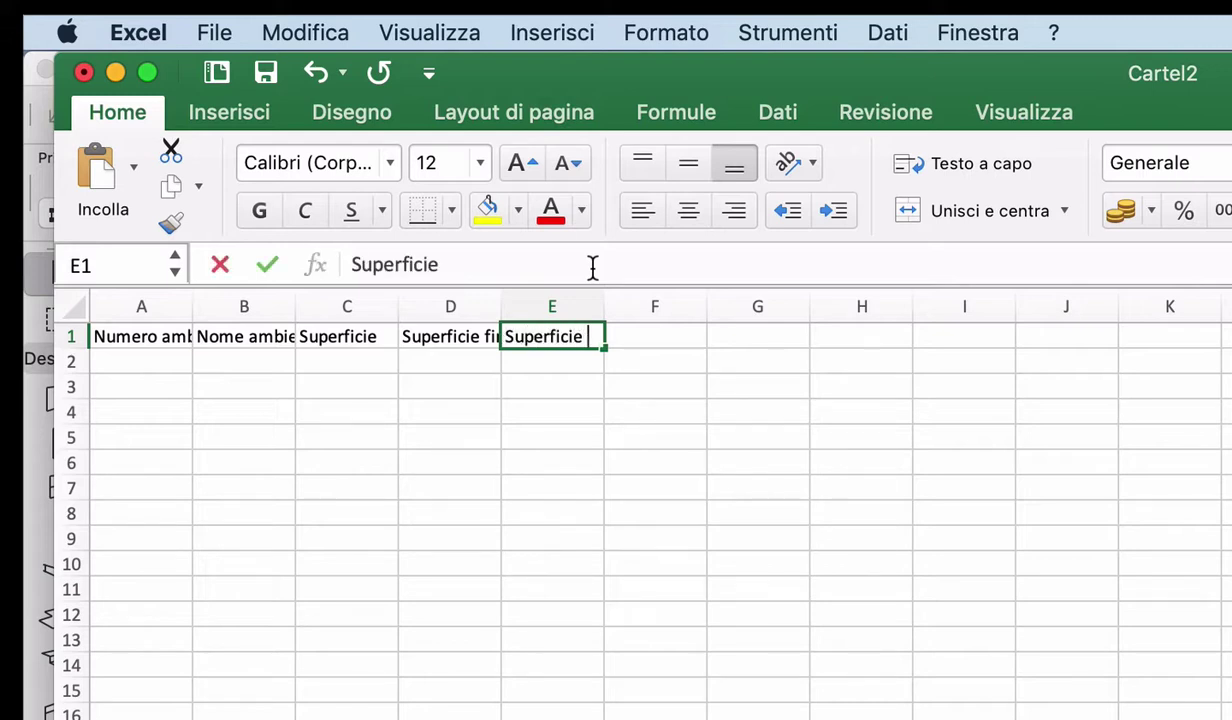
{"action": "type", "text": " minima d"}
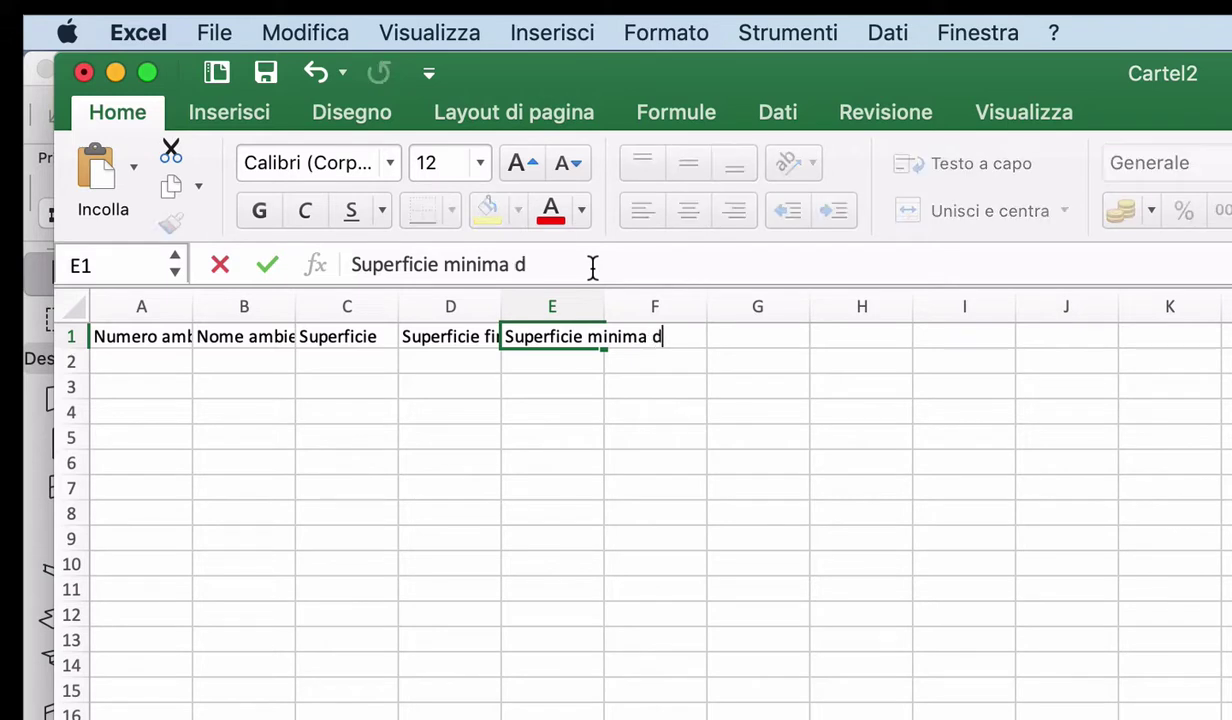
{"action": "key", "text": "BackSpace"}
{"action": "type", "text": "finest"}
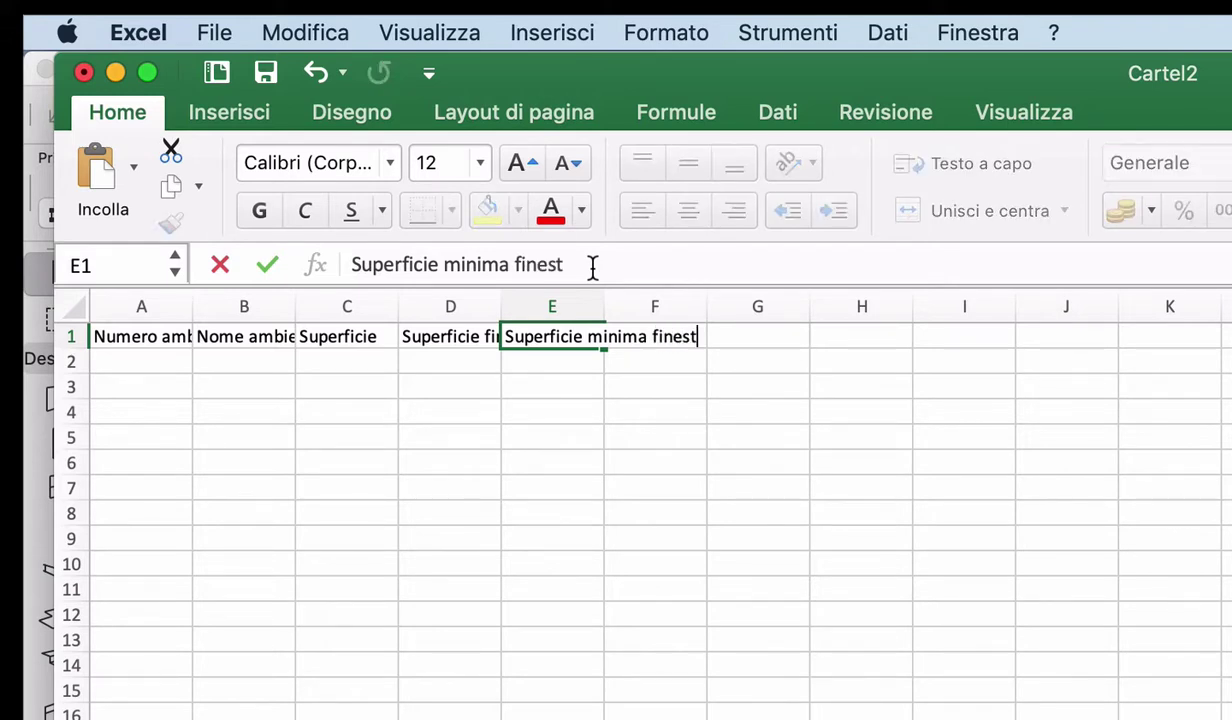
{"action": "type", "text": "rata"}
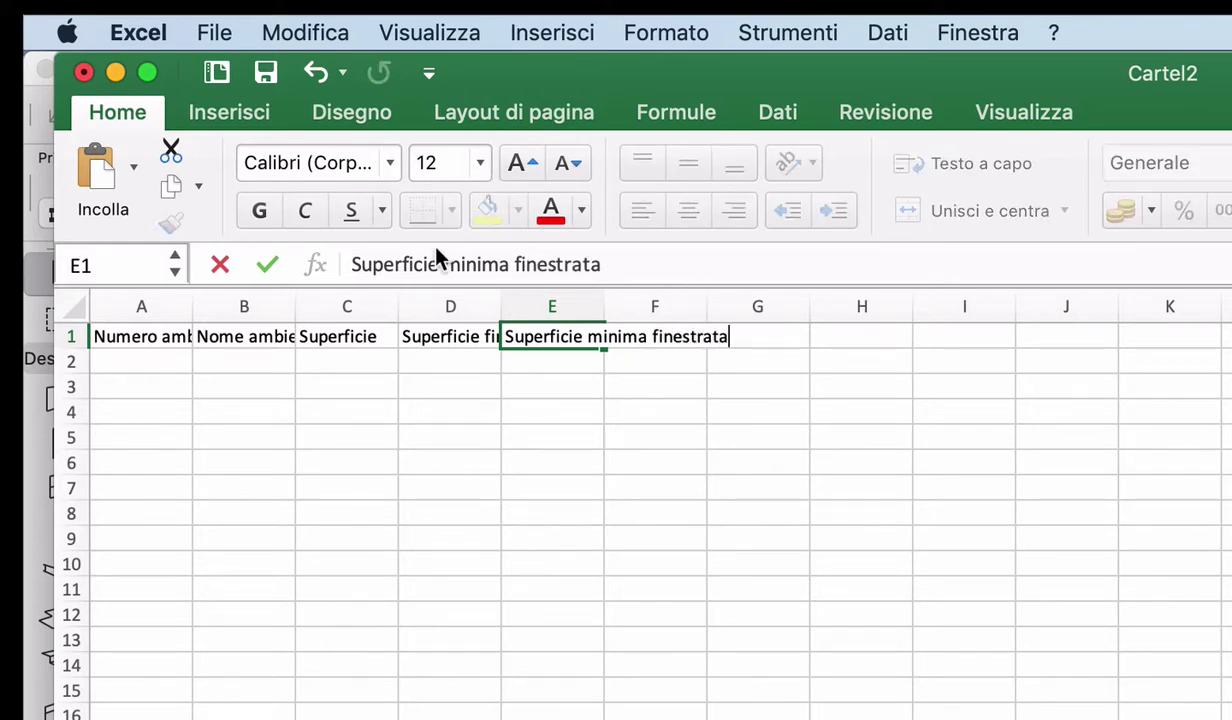
Shorten E1 to 'Sup. minima finestrata' and add the heading Verifica in F1
{"action": "left_click", "coordinate": [437, 264]}
{"action": "key", "text": "BackSpace"}
{"action": "key", "text": "BackSpace"}
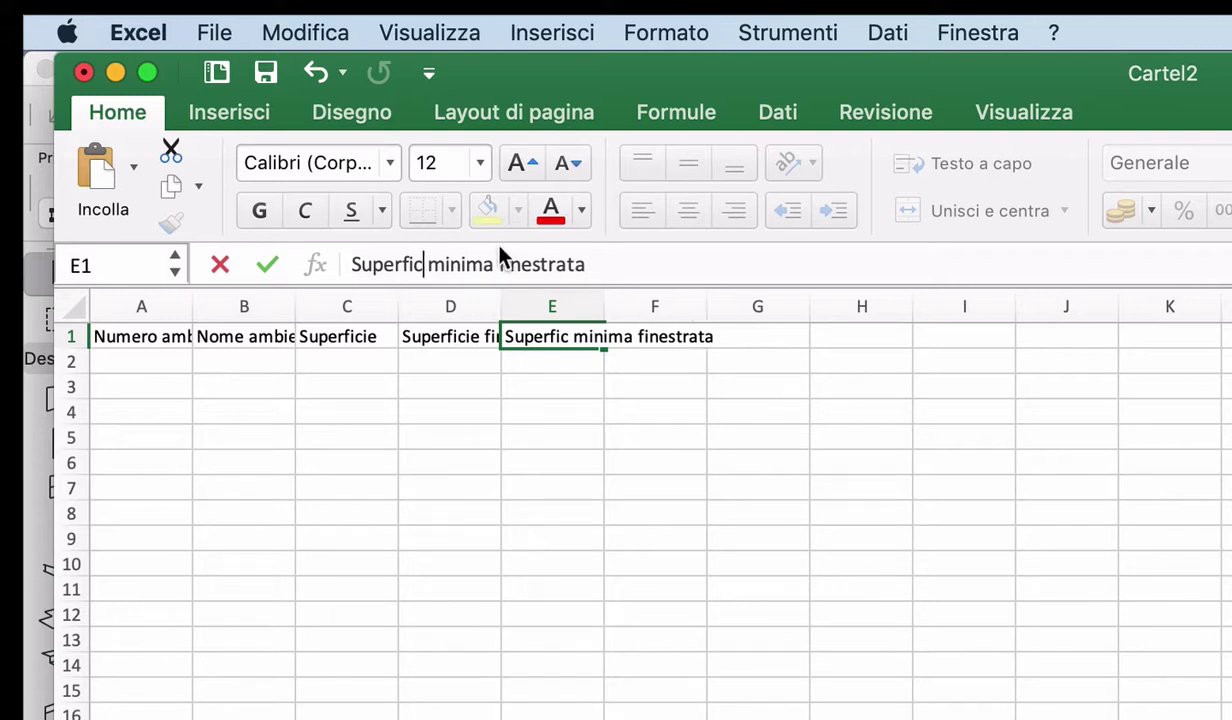
{"action": "key", "text": "BackSpace"}
{"action": "key", "text": "BackSpace"}
{"action": "key", "text": "BackSpace"}
{"action": "key", "text": "BackSpace"}
{"action": "key", "text": "BackSpace"}
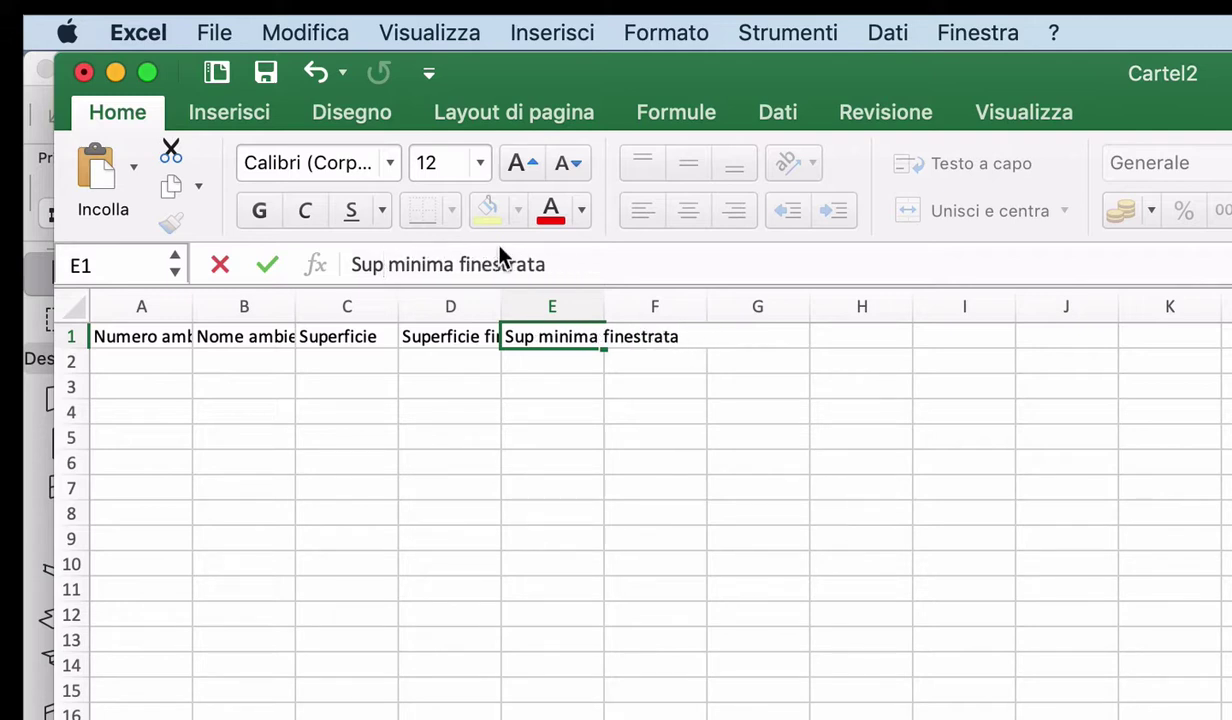
{"action": "type", "text": "."}
{"action": "key", "text": "Tab"}
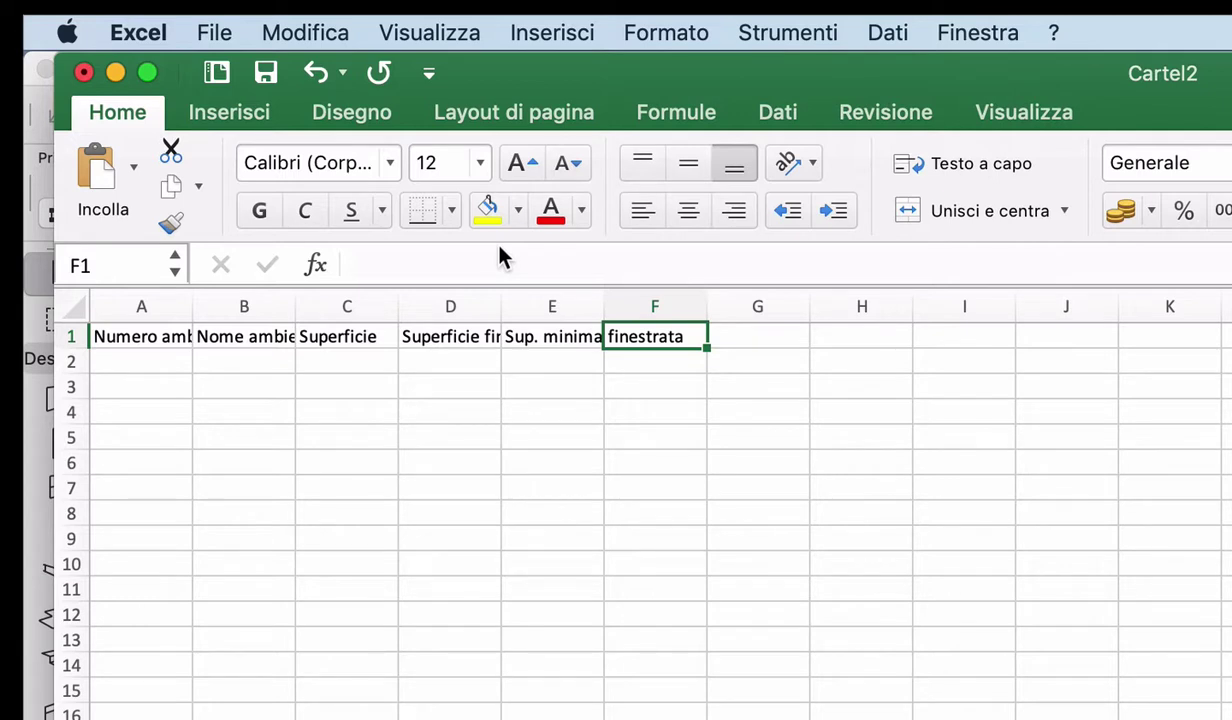
{"action": "type", "text": "Verifi"}
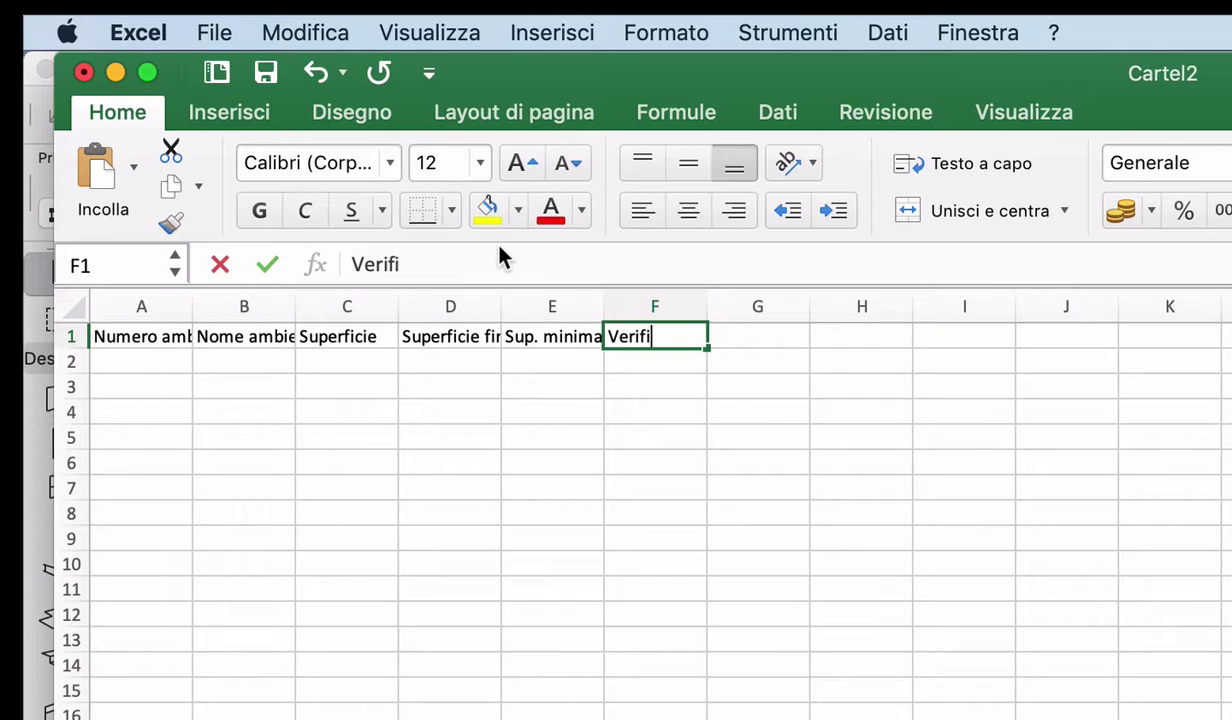
{"action": "type", "text": "ca"}
{"action": "key", "text": "Return"}
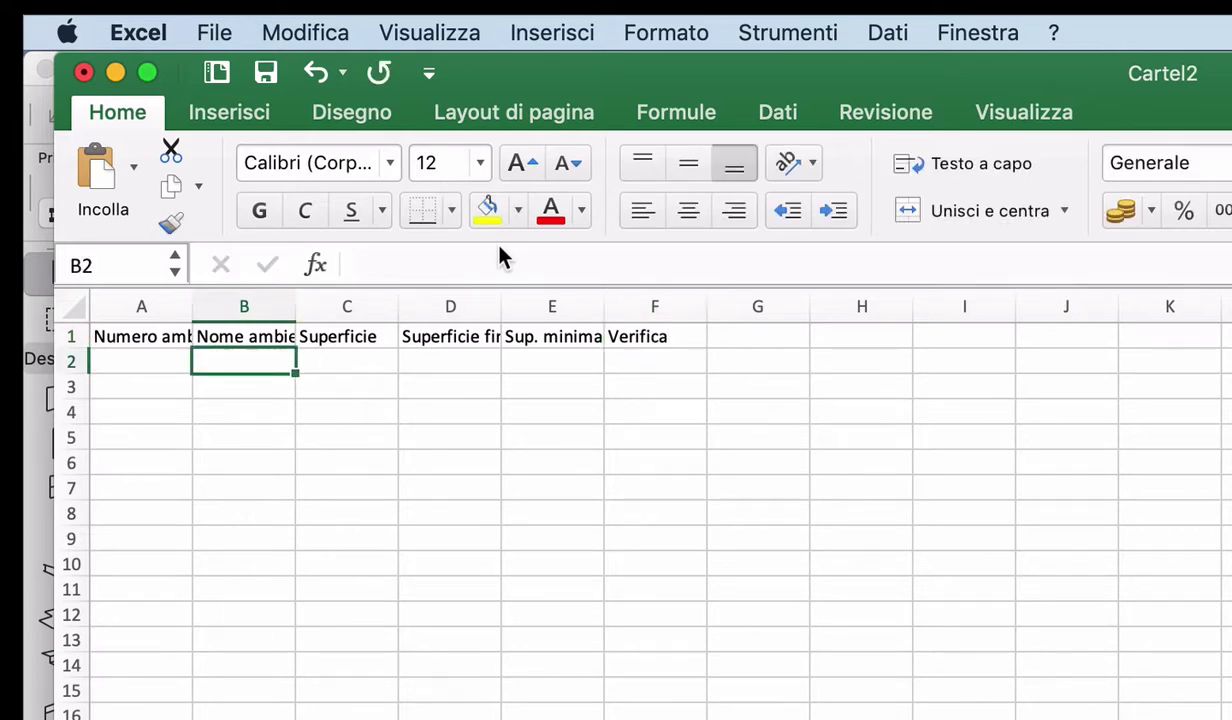
Set the width of columns A to F to 20 with Larghezza colonne
{"action": "left_click_drag", "start_coordinate": [150, 306], "coordinate": [640, 302]}
{"action": "right_click", "coordinate": [650, 300]}
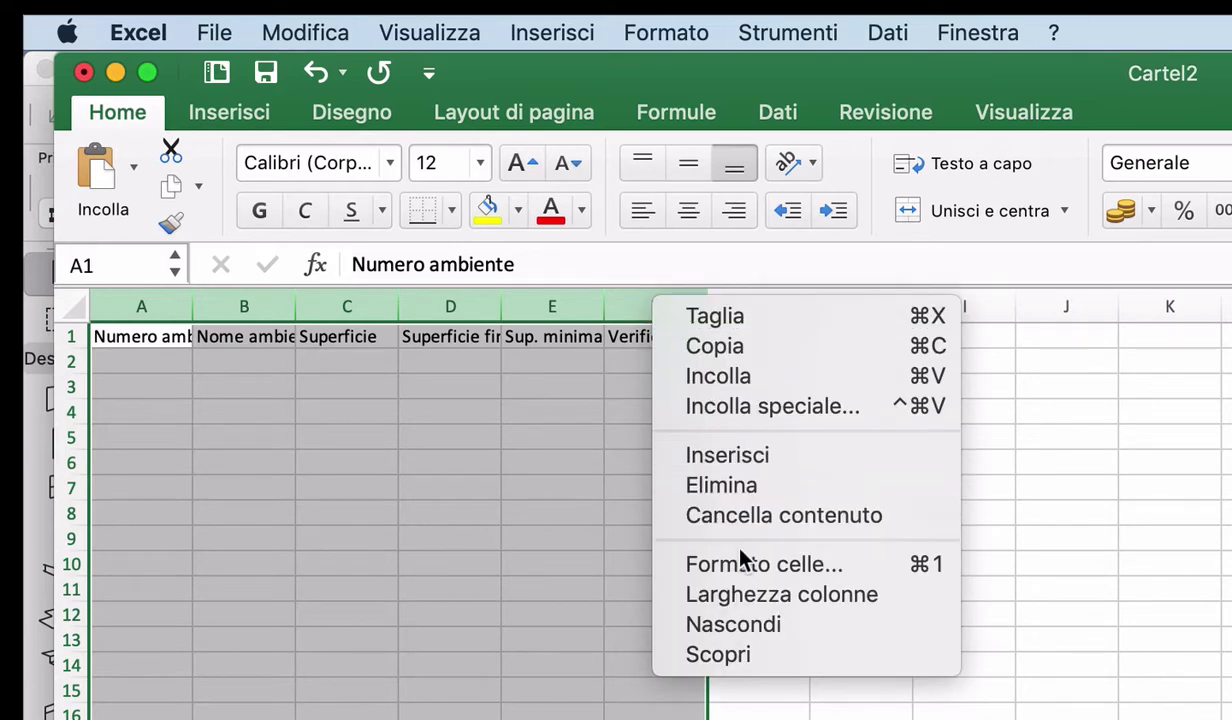
{"action": "left_click", "coordinate": [747, 600]}
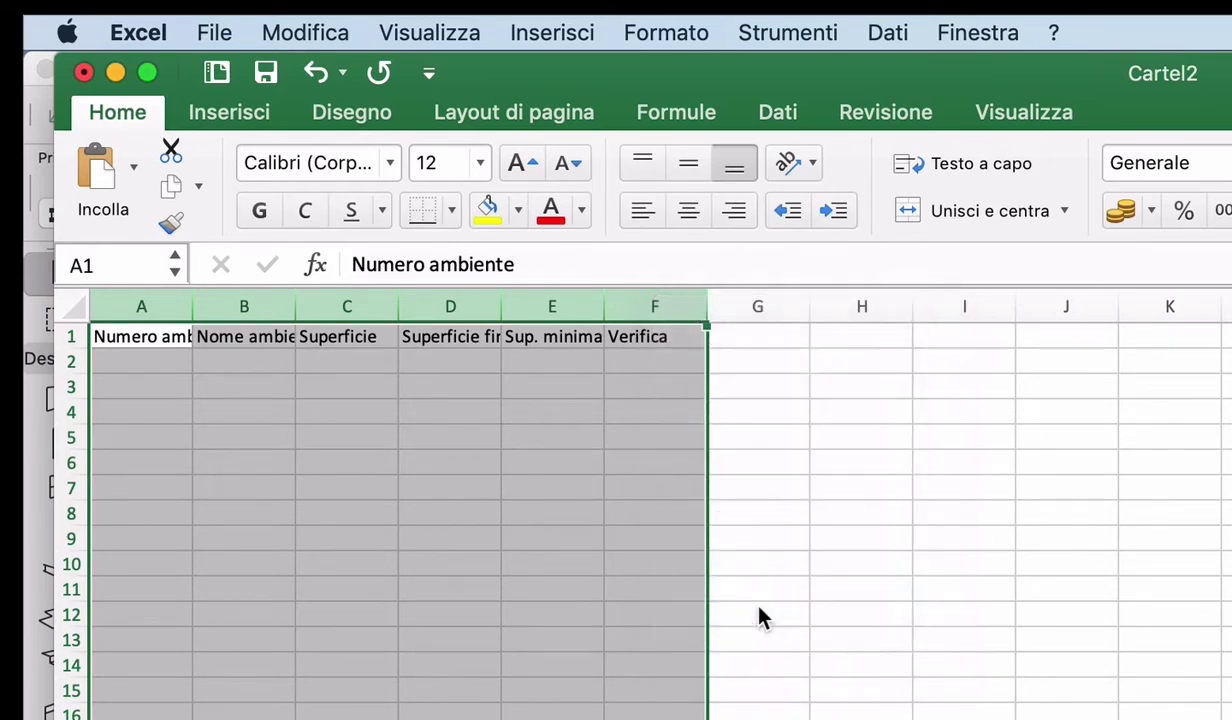
{"action": "type", "text": "20"}
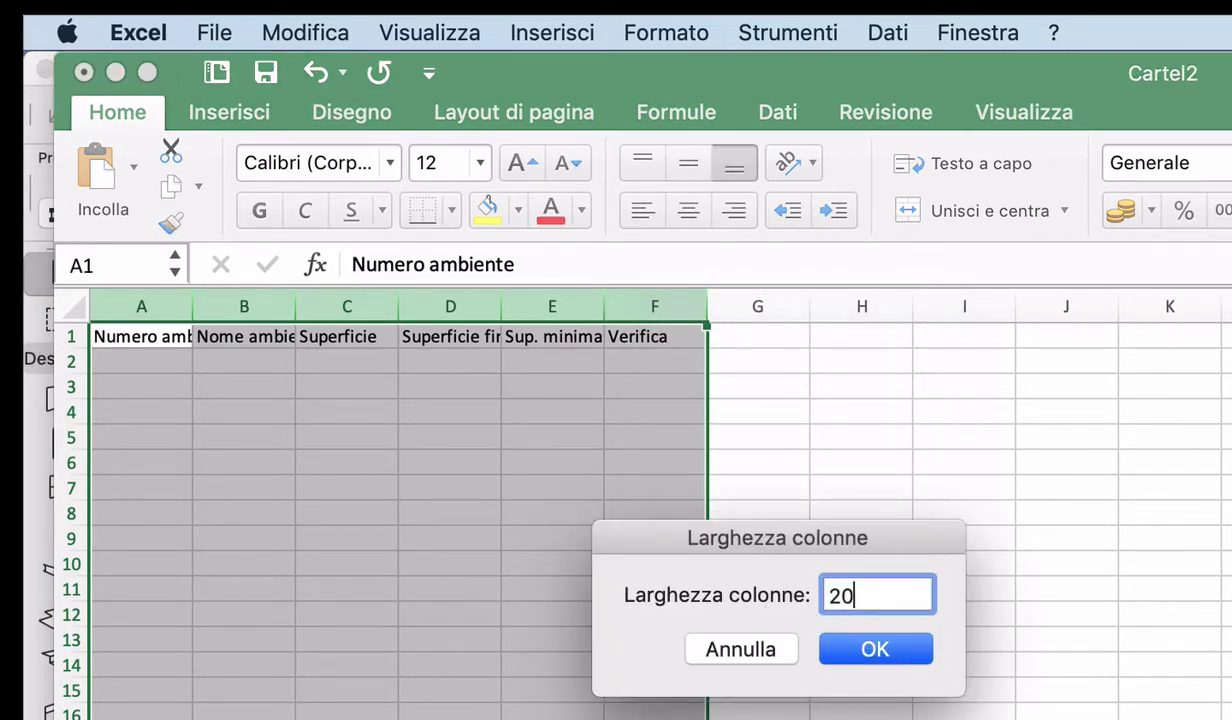
{"action": "key", "text": "Return"}
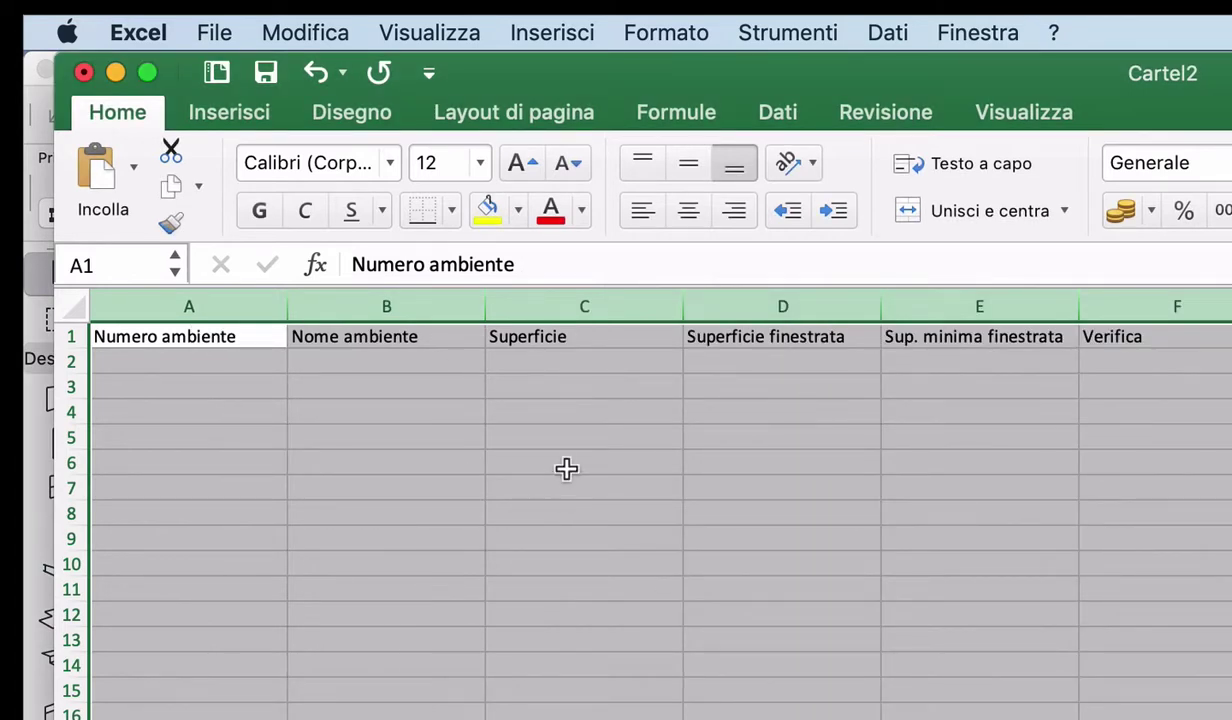
{"action": "left_click", "coordinate": [598, 463]}
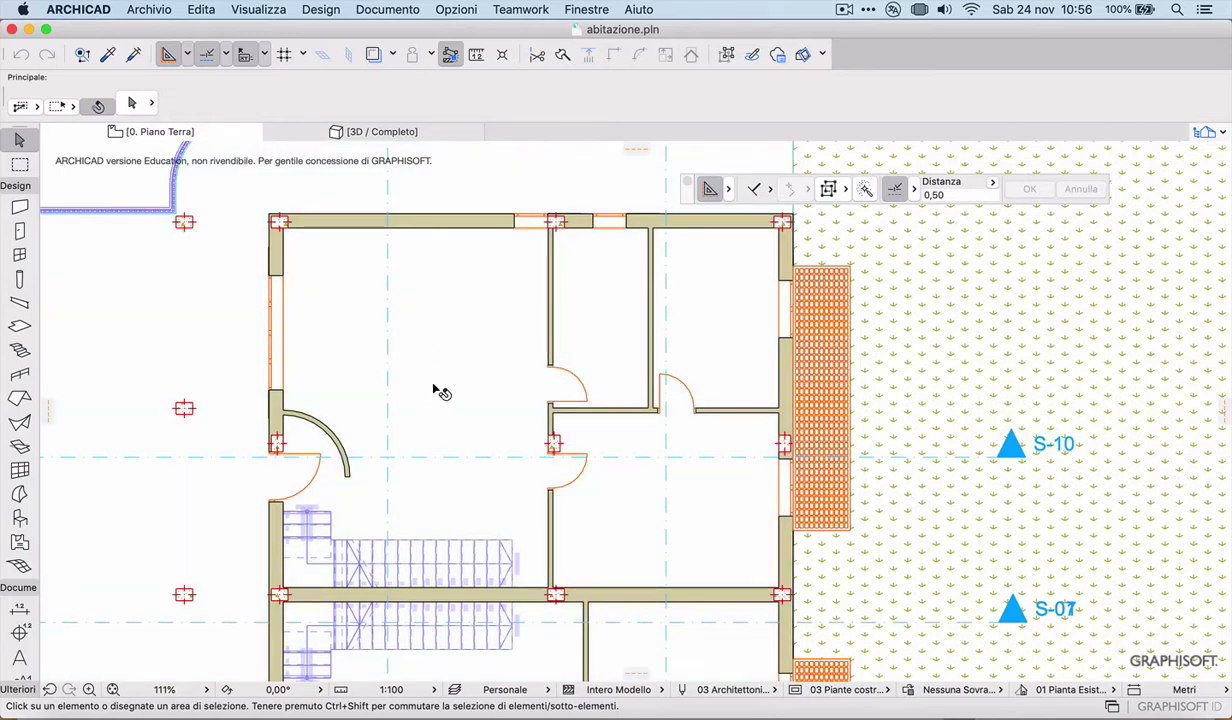
Bring the Cartel2 Excel workbook back in front of ARCHICAD
{"action": "left_click", "coordinate": [836, 690]}
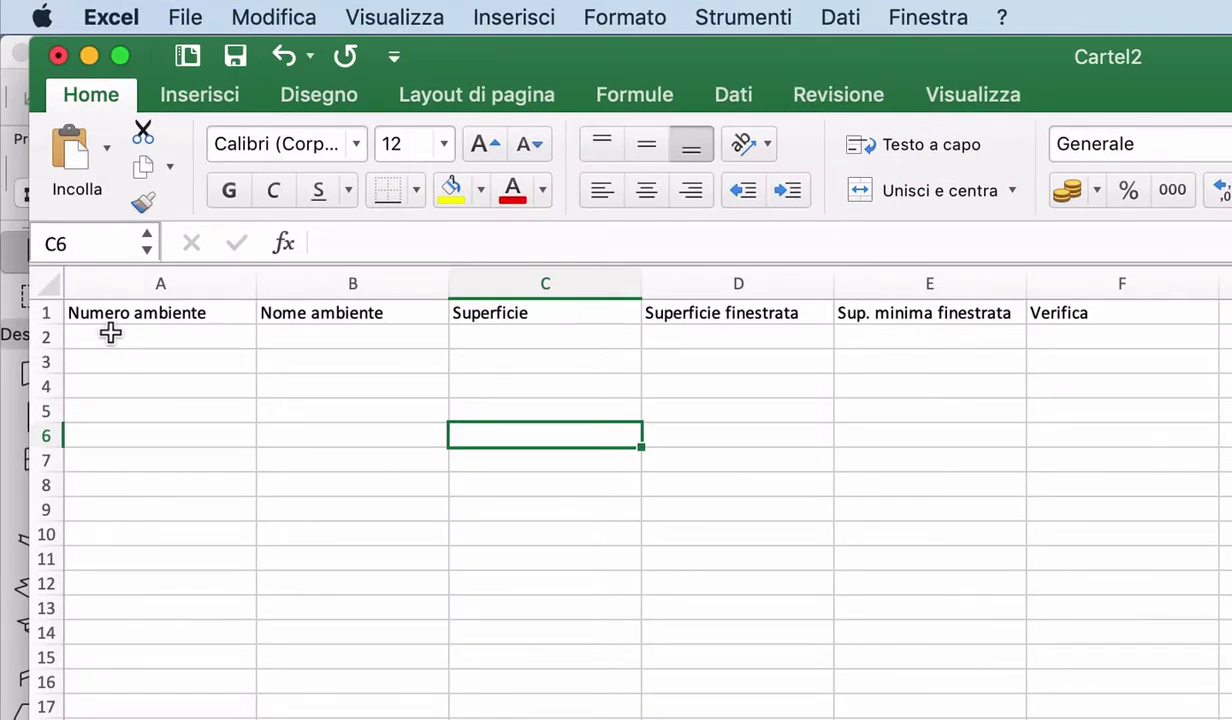
Enter room number 1 and name Soggiorno in A2 and B2, moving on to E2
{"action": "left_click", "coordinate": [92, 285]}
{"action": "type", "text": "1"}
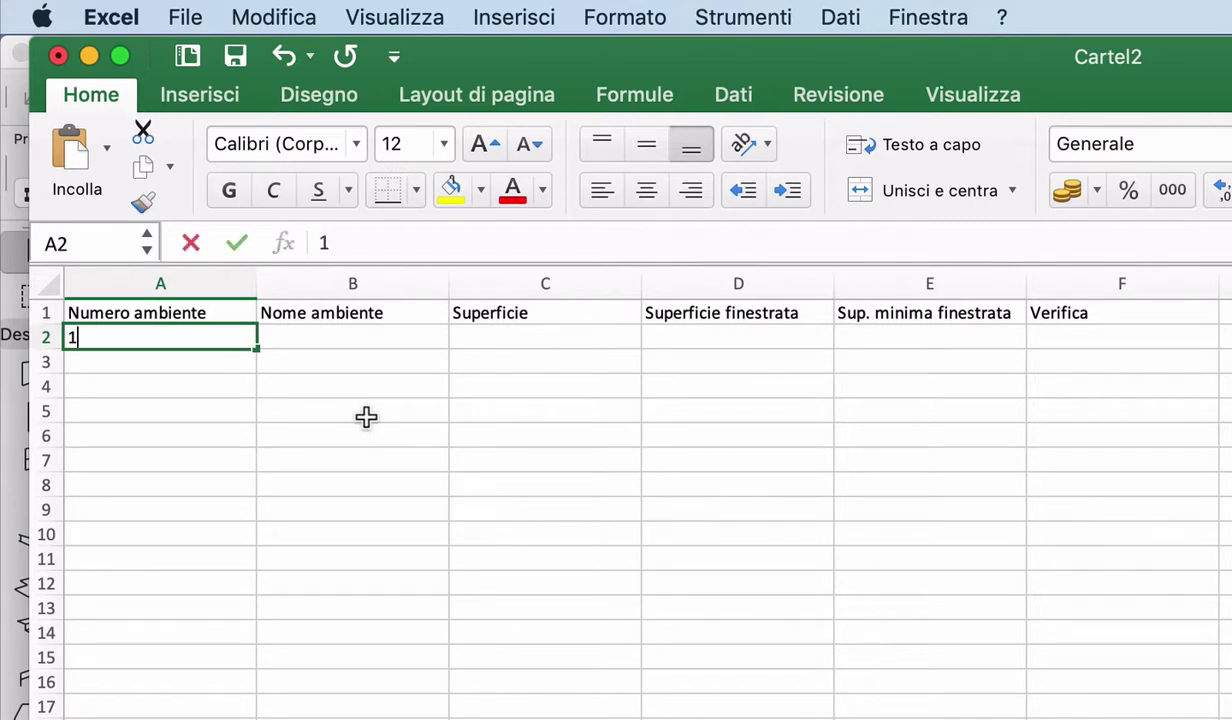
{"action": "key", "text": "Tab"}
{"action": "type", "text": "Soggi"}
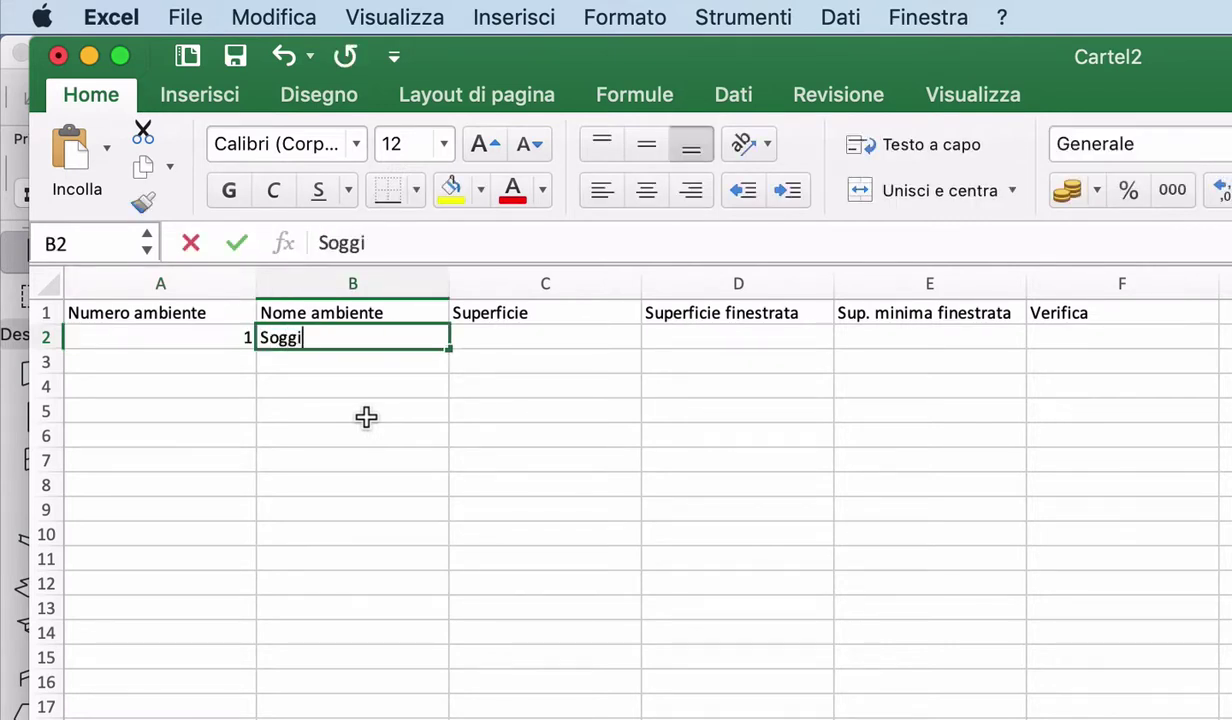
{"action": "type", "text": "orno"}
{"action": "key", "text": "Tab"}
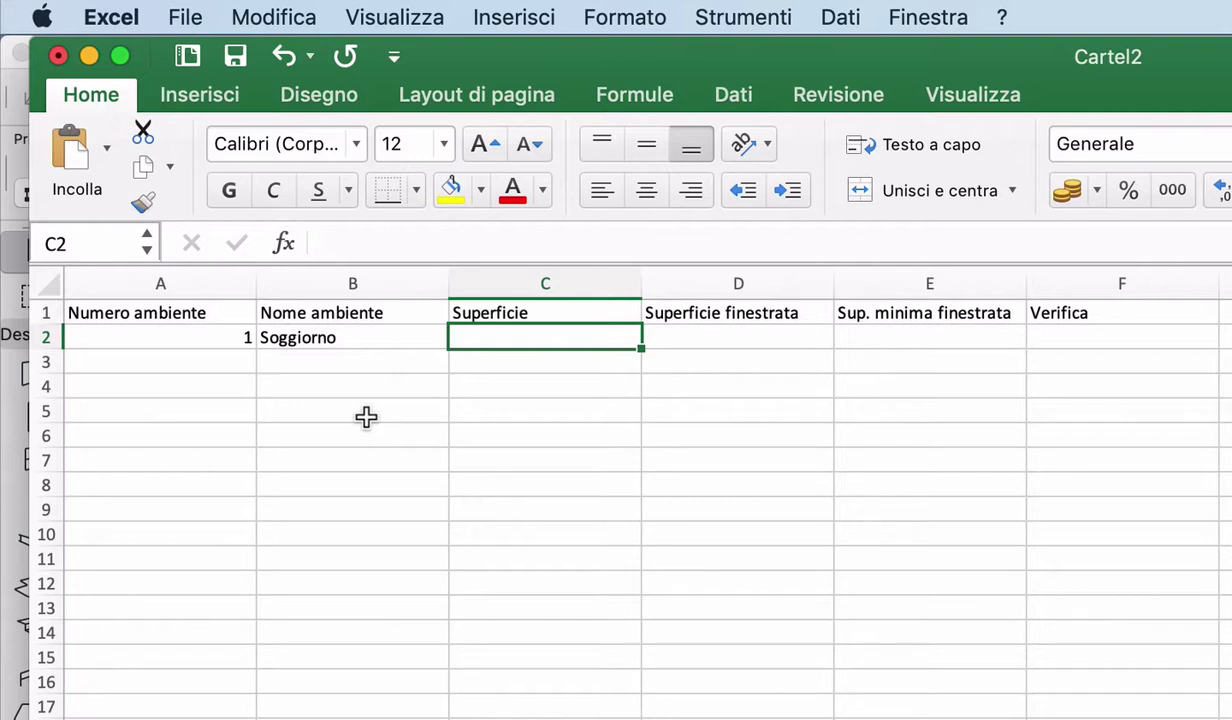
{"action": "key", "text": "Tab"}
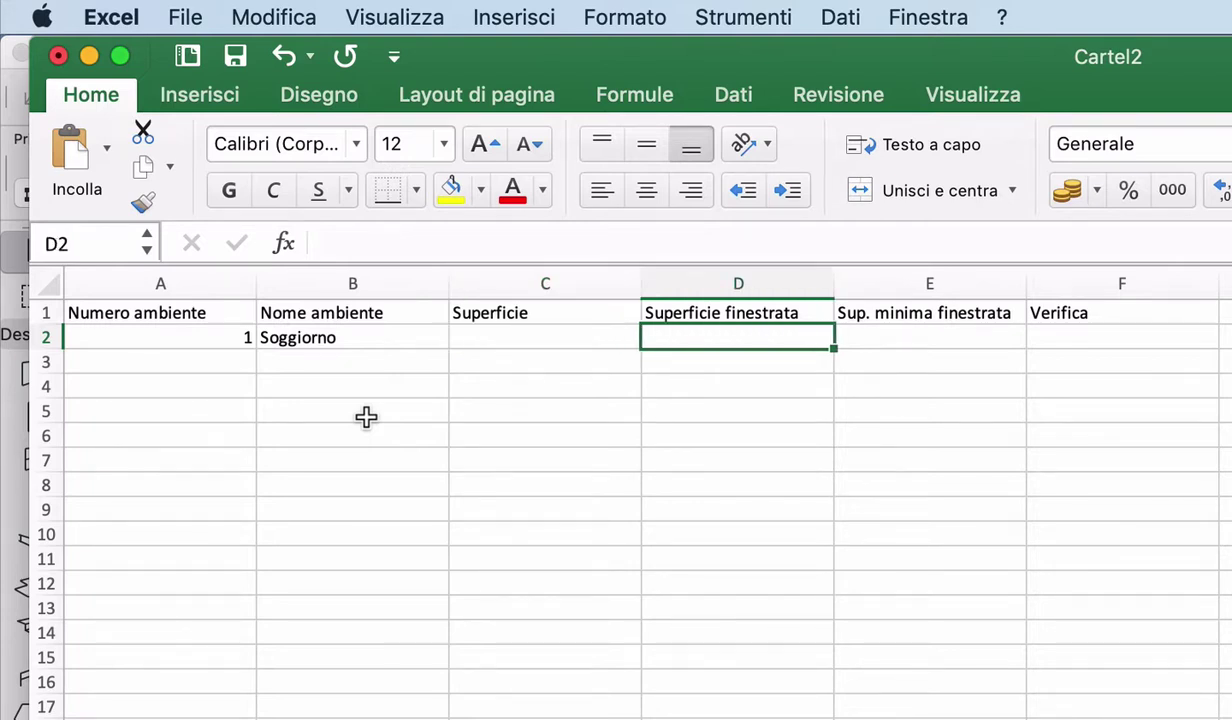
{"action": "key", "text": "Tab"}
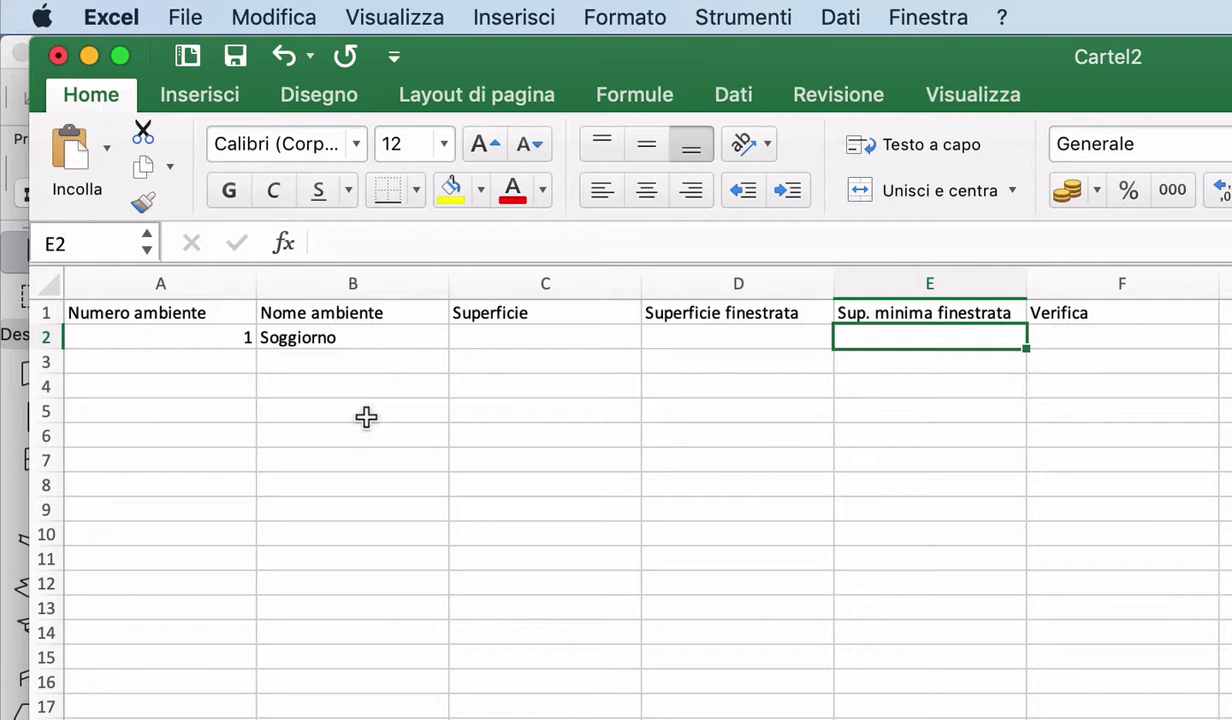
Enter the formula =C2/8 in E2 for the minimum window area
{"action": "type", "text": "="}
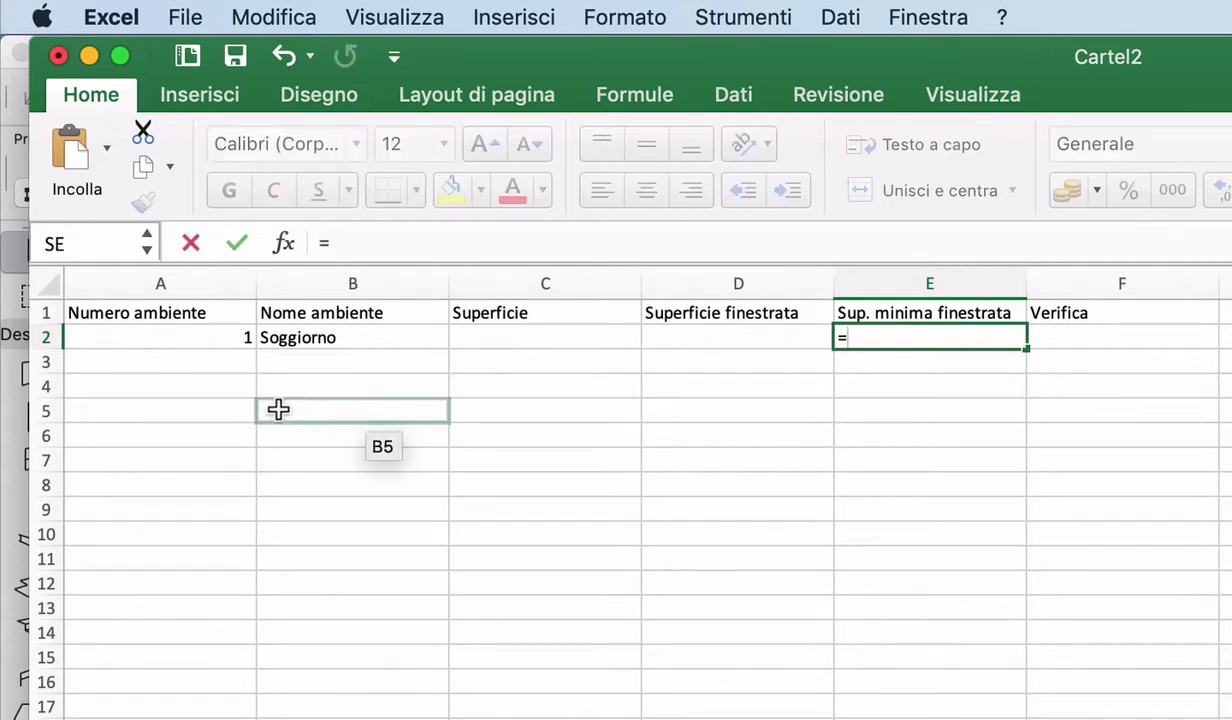
{"action": "left_click", "coordinate": [510, 338]}
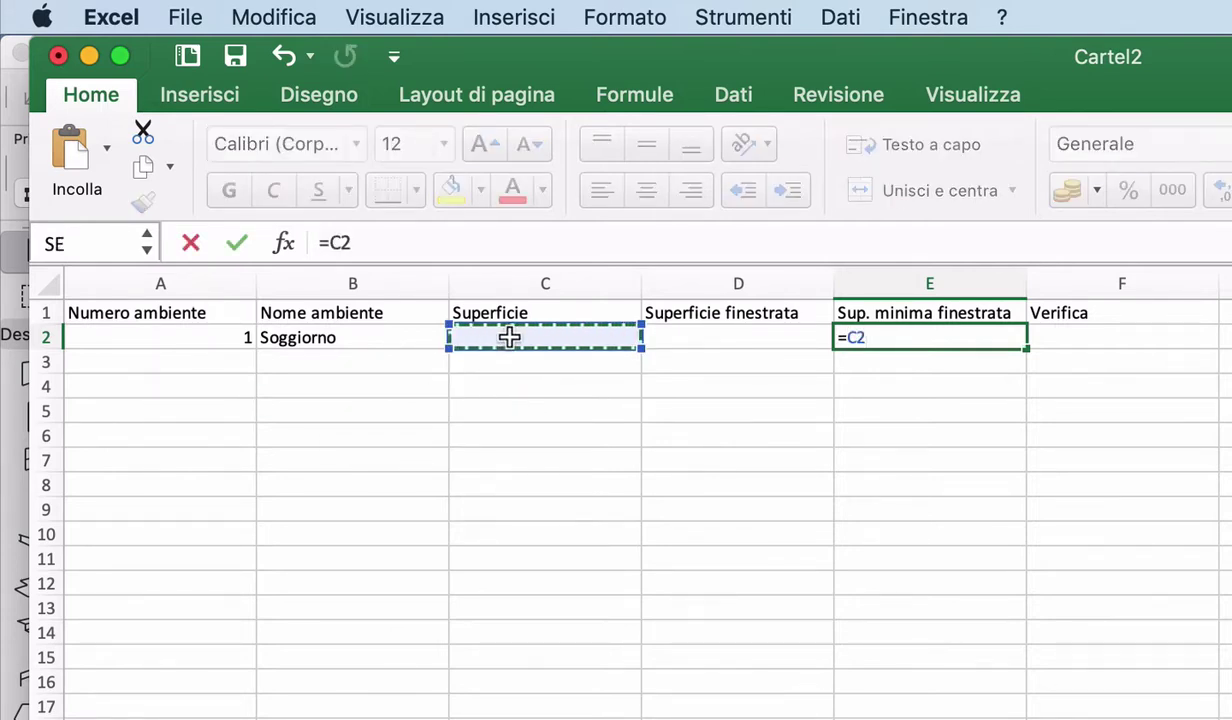
{"action": "type", "text": "/8"}
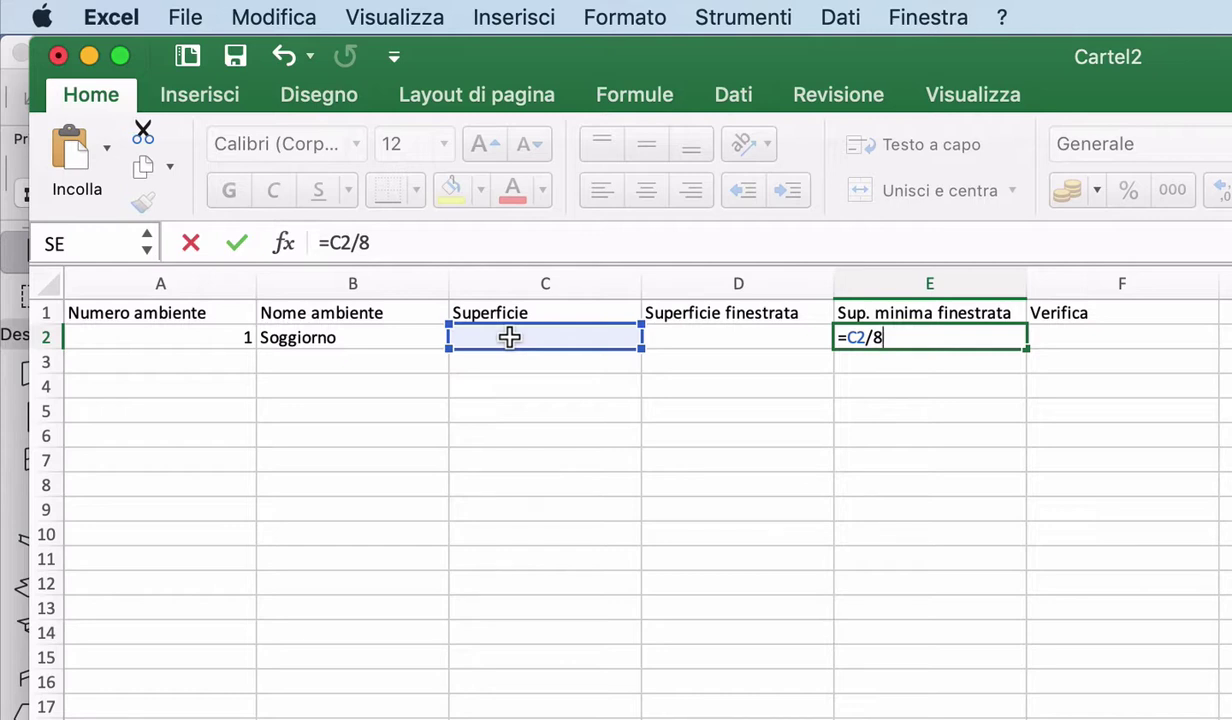
{"action": "key", "text": "Return"}
{"action": "key", "text": "Up"}
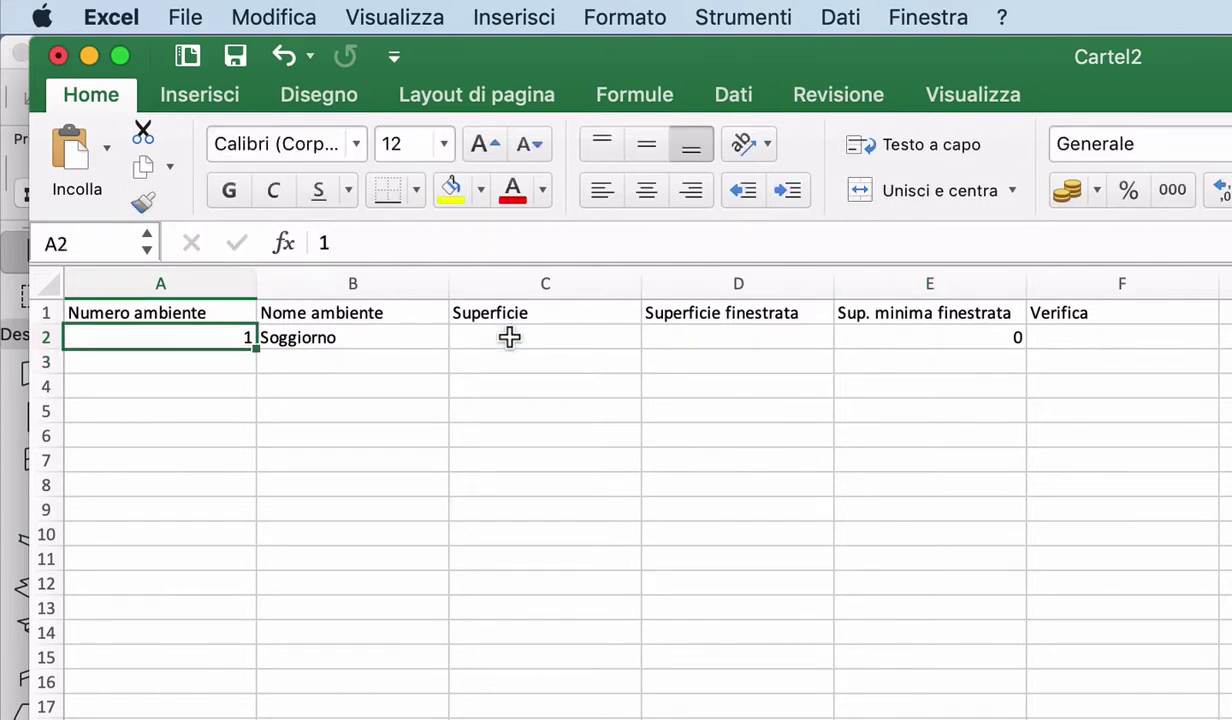
{"action": "key", "text": "Right"}
{"action": "key", "text": "Right"}
{"action": "key", "text": "Right"}
{"action": "key", "text": "Right"}
{"action": "key", "text": "Right"}
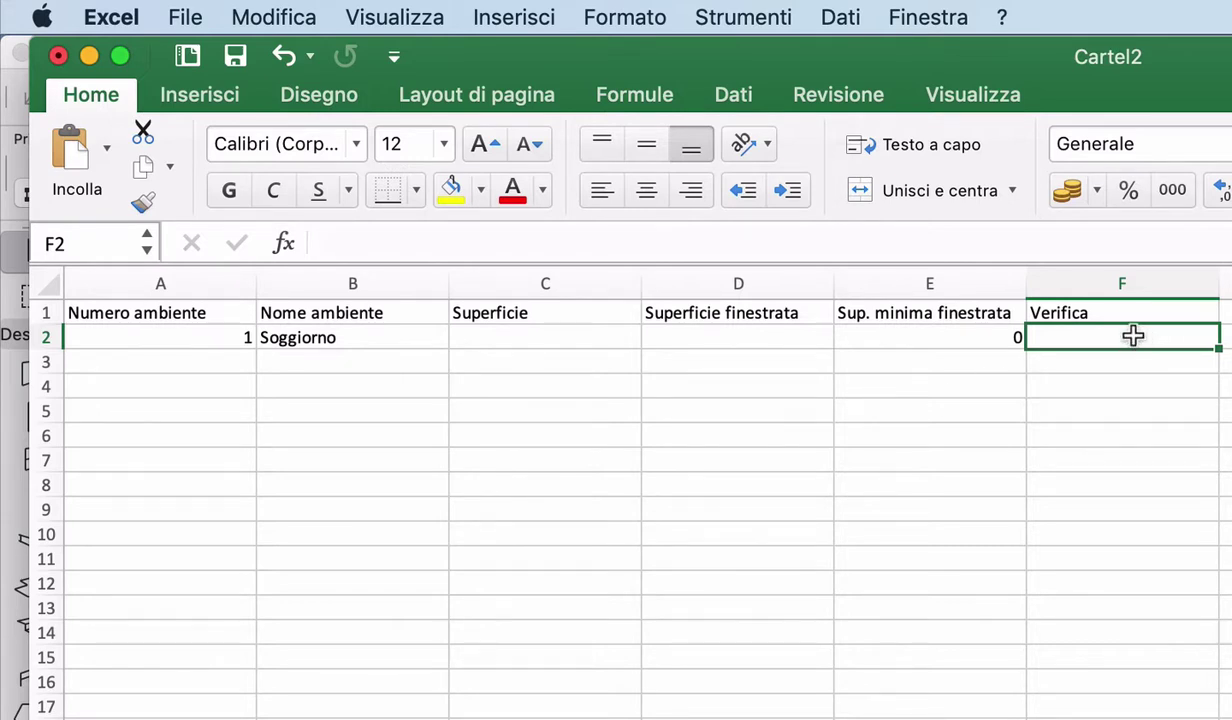
Insert the SE logical function into F2 from the Formule tab
{"action": "left_click", "coordinate": [645, 100]}
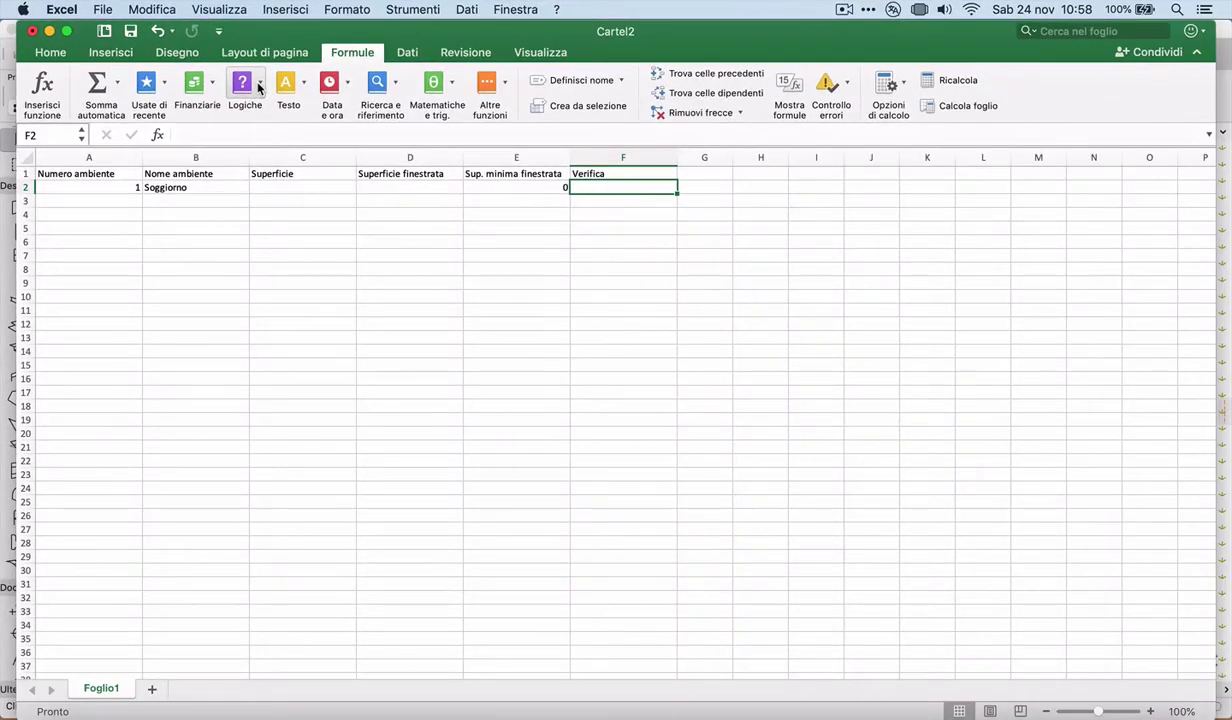
{"action": "left_click", "coordinate": [258, 88]}
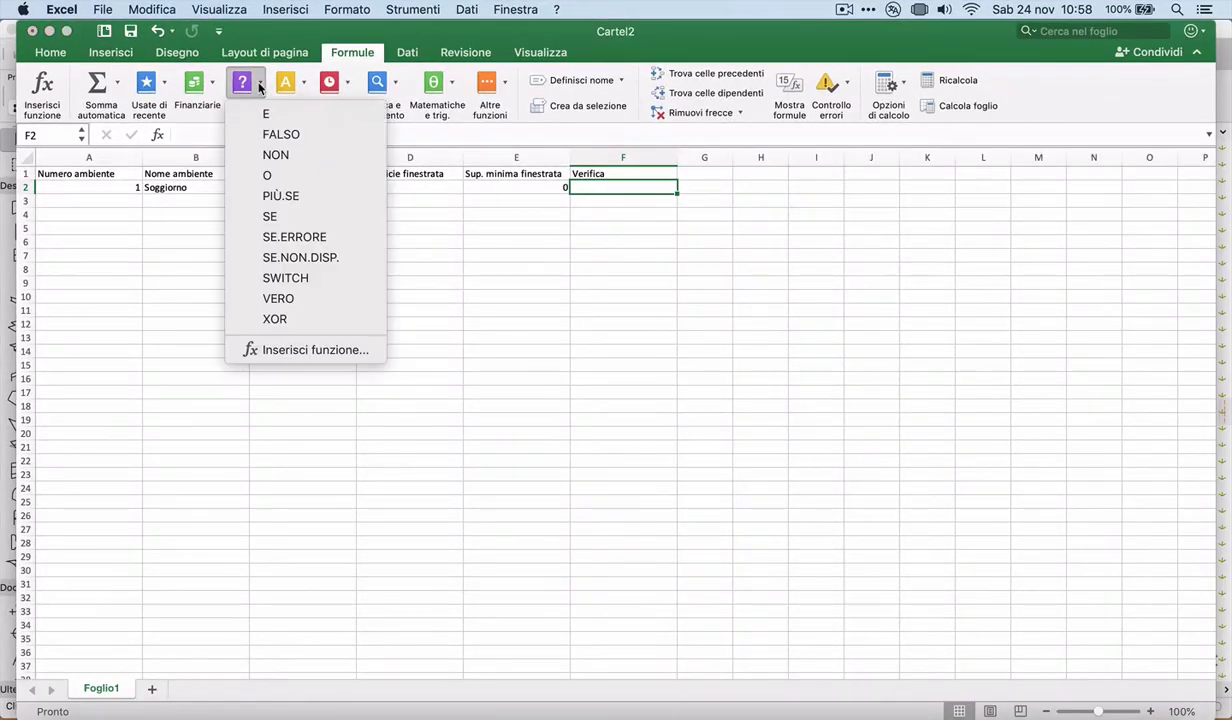
{"action": "left_click", "coordinate": [296, 218]}
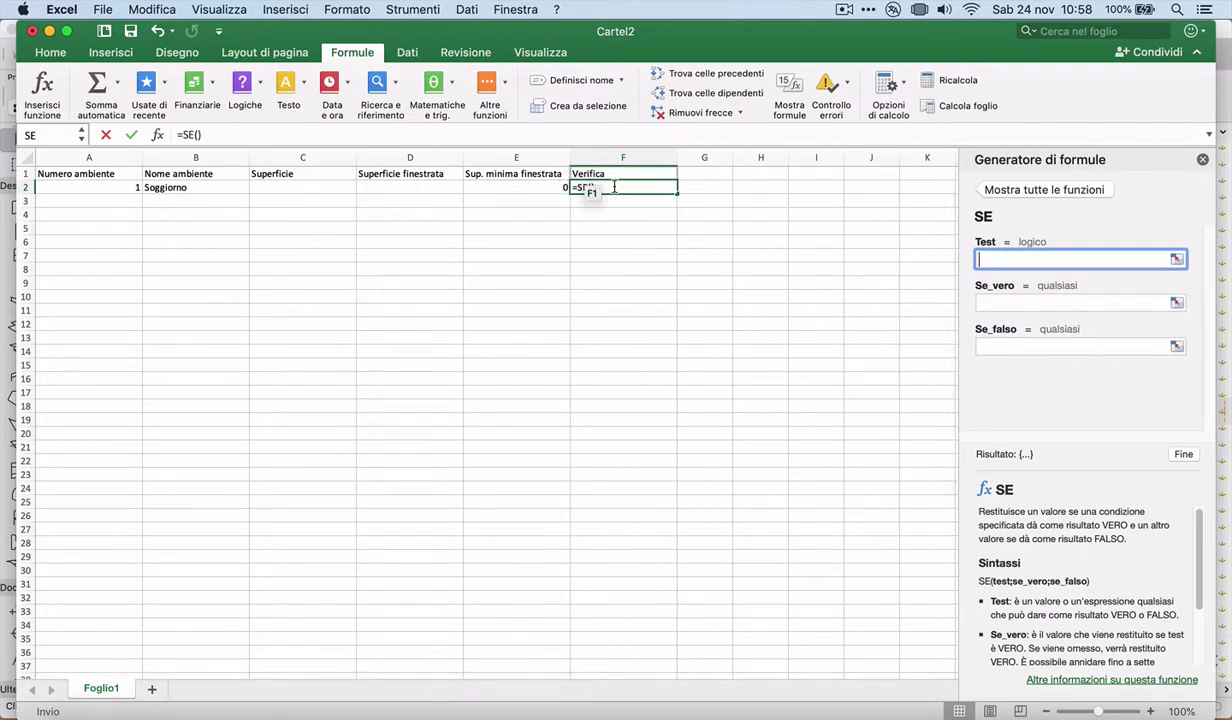
Set the SE test to D2>E2, returning "Verificato" if true and "Non verificato" otherwise
{"action": "left_click", "coordinate": [400, 184]}
{"action": "type", "text": ">"}
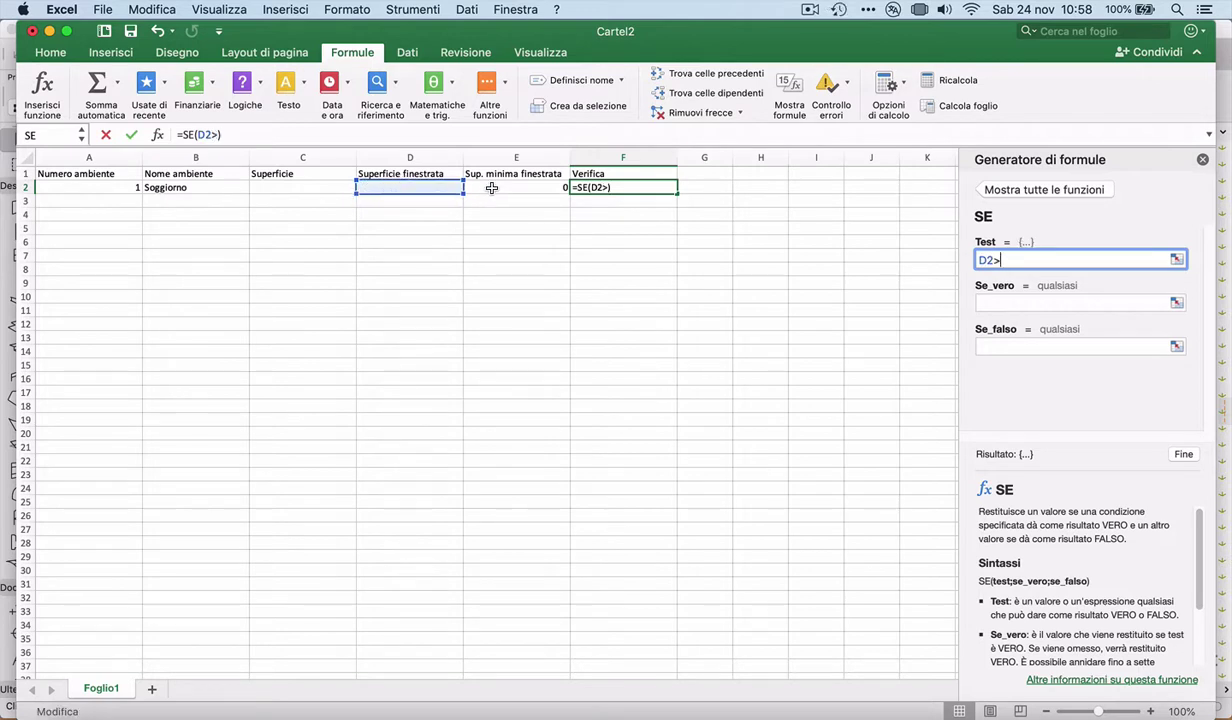
{"action": "left_click", "coordinate": [491, 187]}
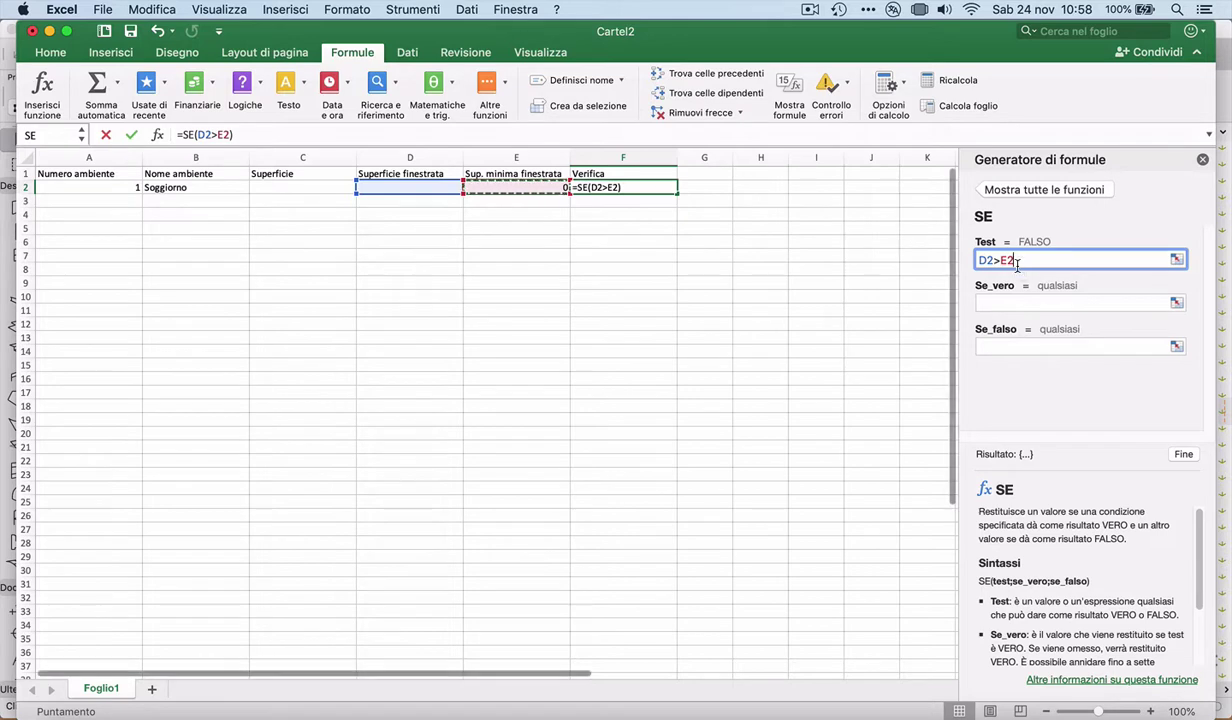
{"action": "left_click", "coordinate": [1032, 301]}
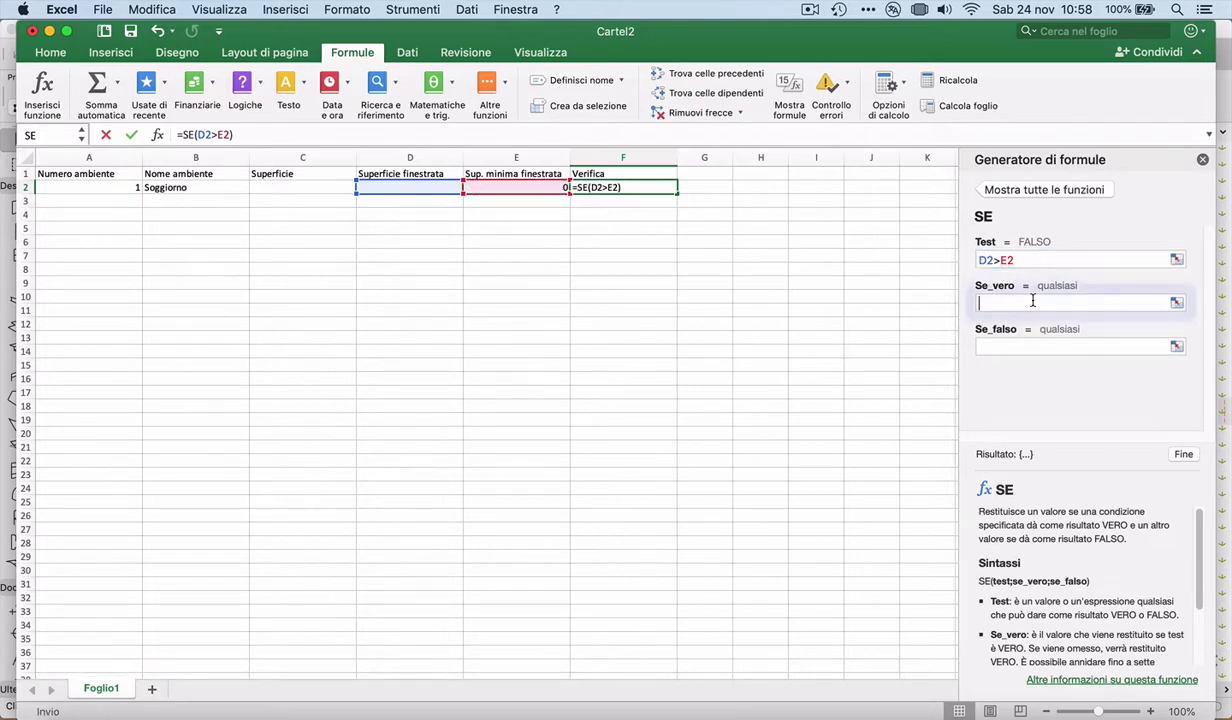
{"action": "type", "text": "Veri"}
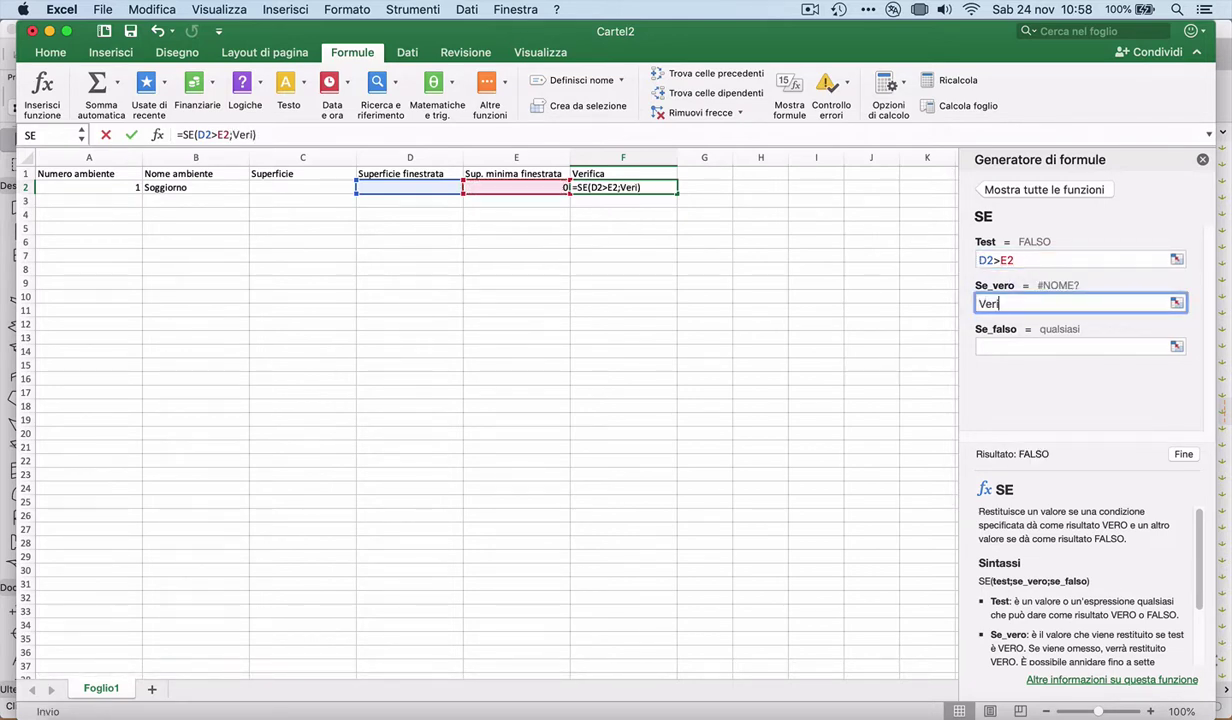
{"action": "type", "text": "ficato"}
{"action": "left_click", "coordinate": [1058, 345]}
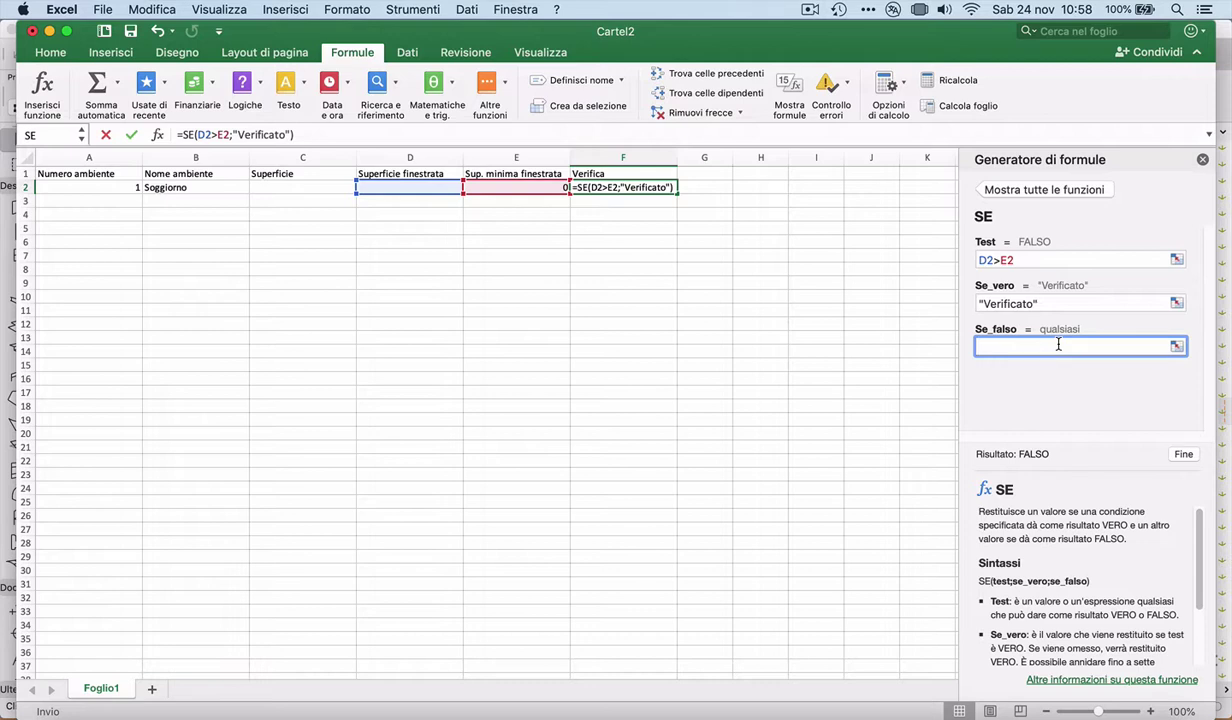
{"action": "type", "text": "Non verifi"}
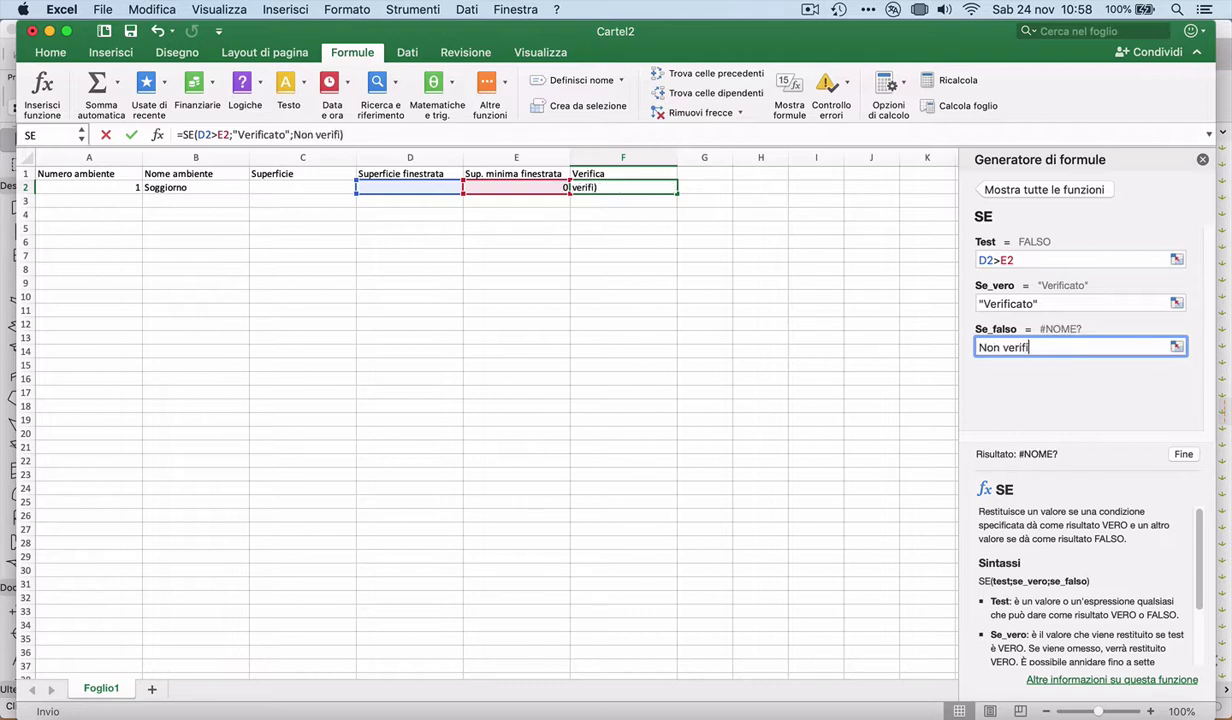
{"action": "type", "text": "cato"}
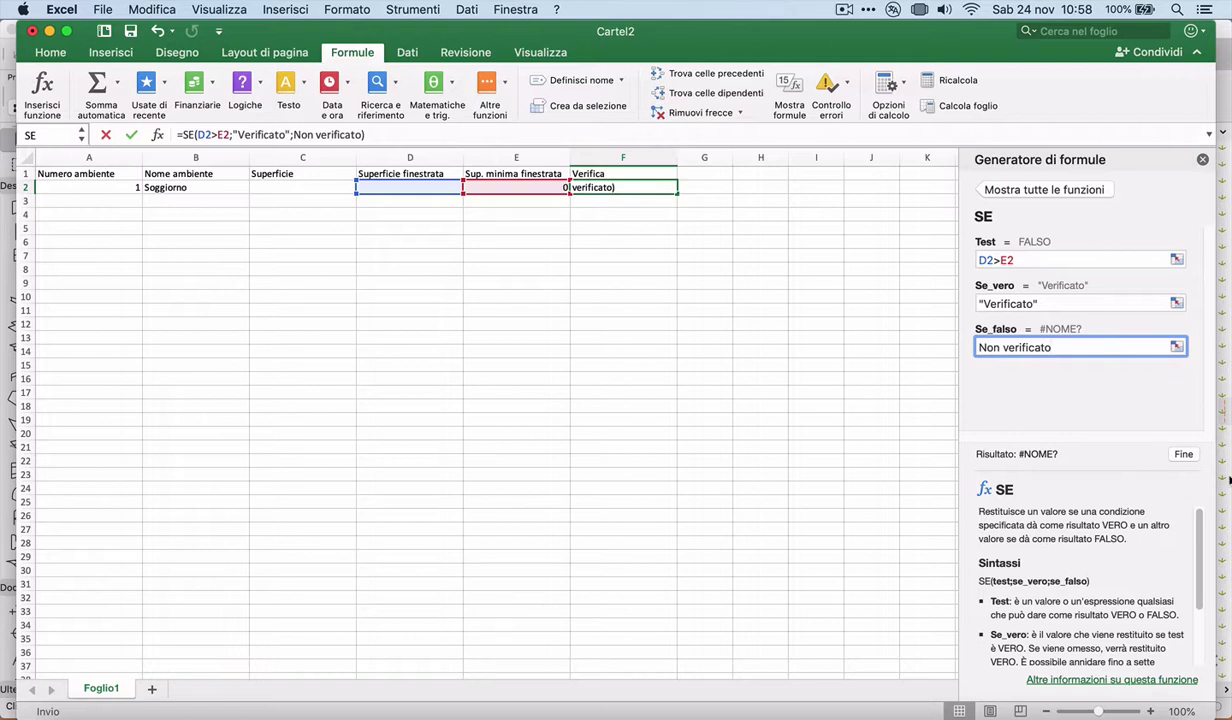
{"action": "left_click", "coordinate": [1184, 455]}
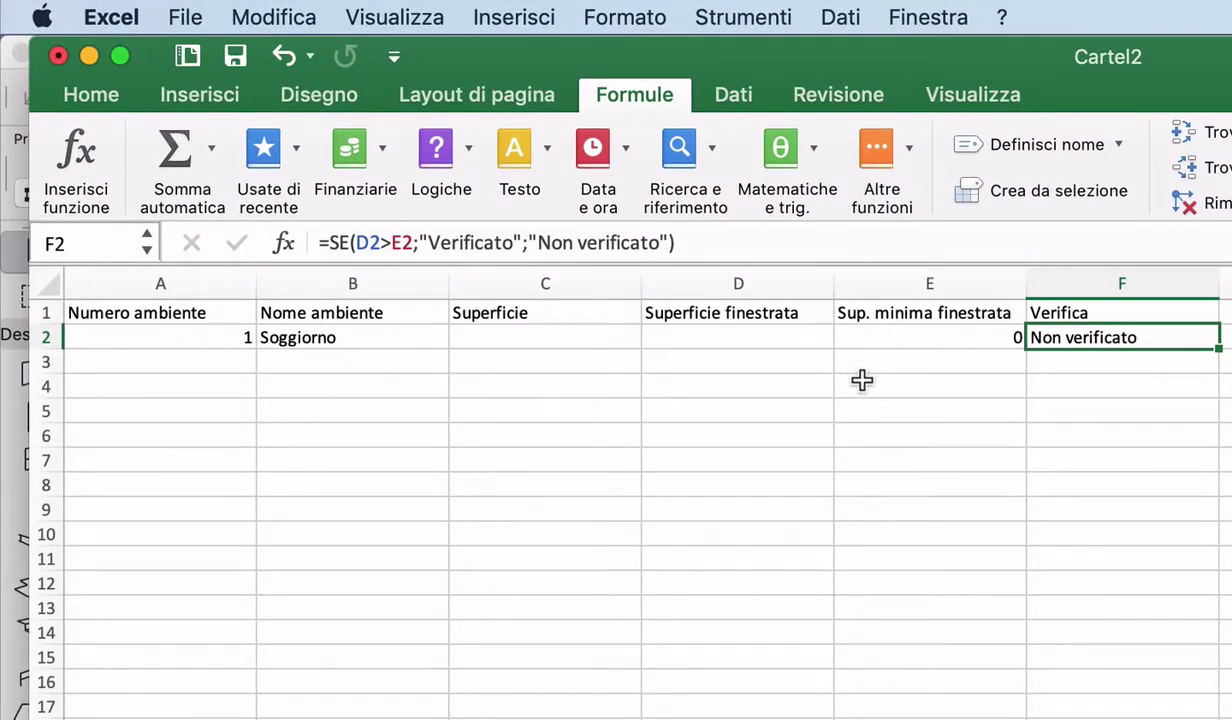
Enter Superficie 100 in C2 and window area 20 in D2, replacing an initial 10
{"action": "left_click", "coordinate": [595, 335]}
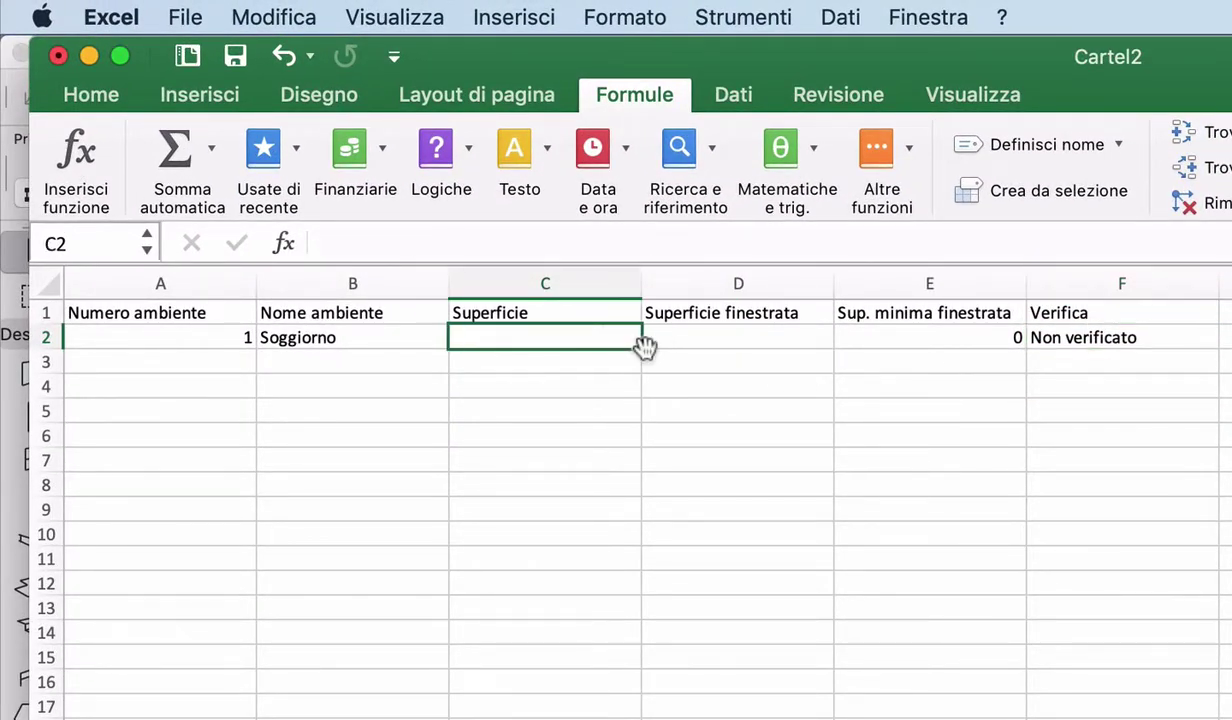
{"action": "type", "text": "100"}
{"action": "key", "text": "Tab"}
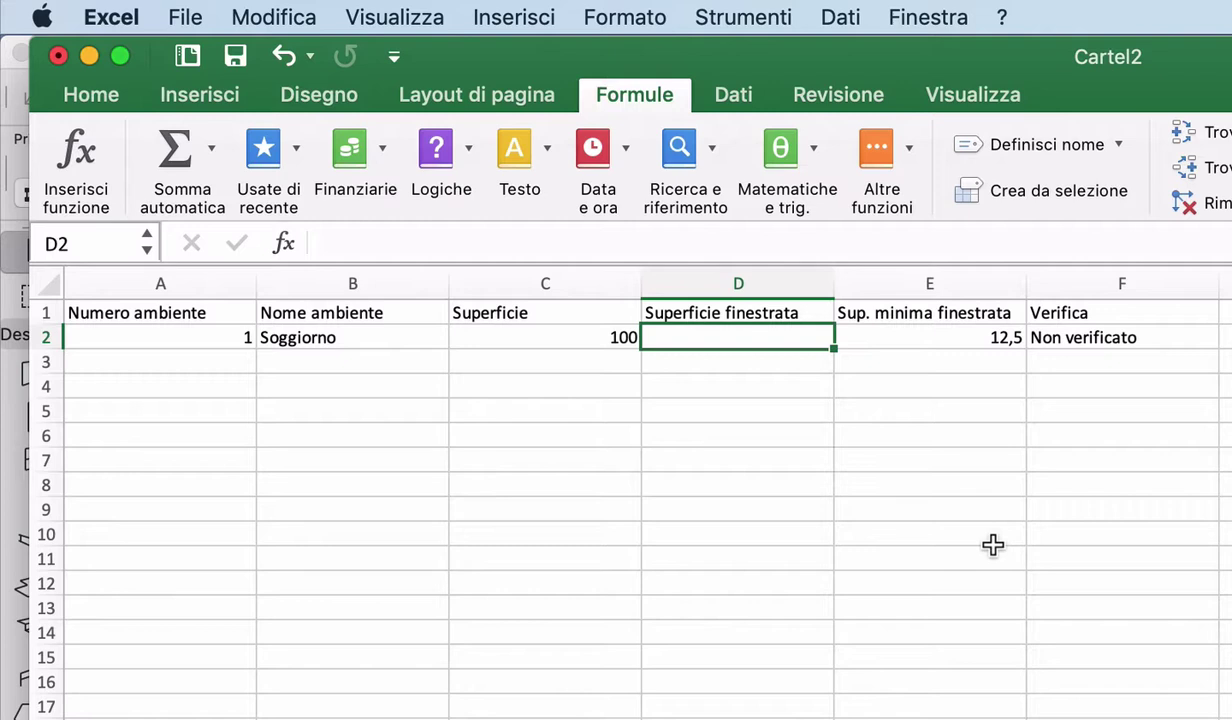
{"action": "type", "text": "10"}
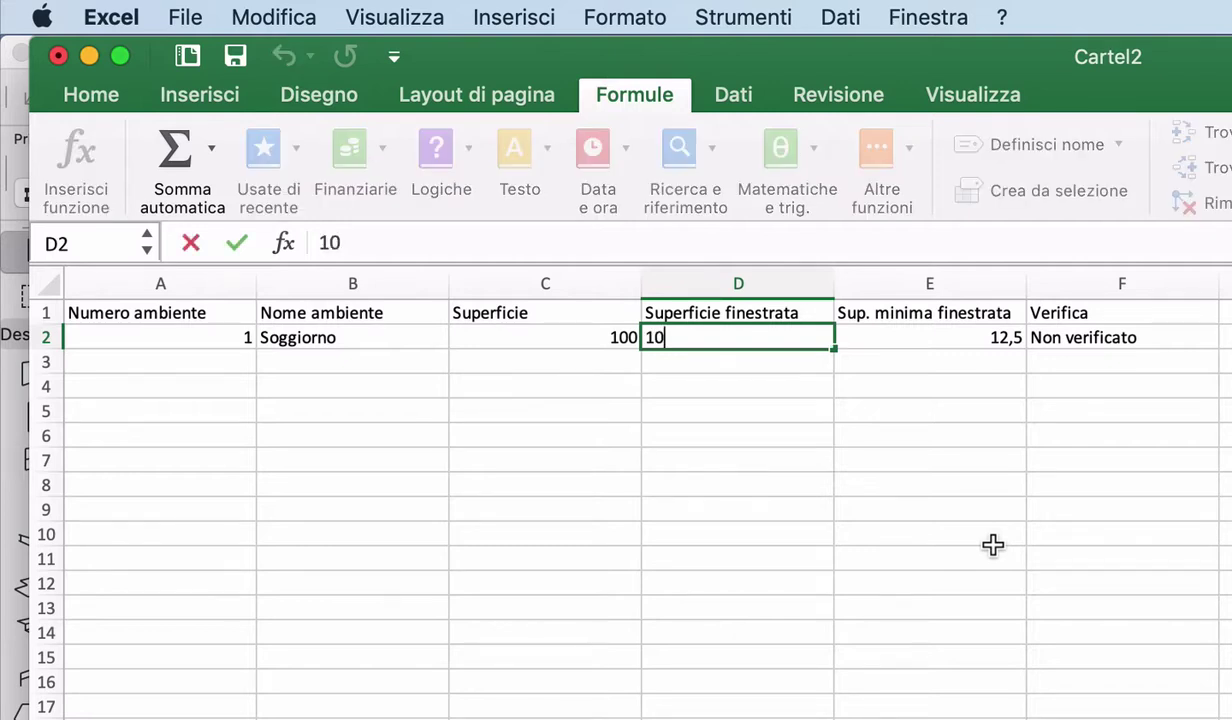
{"action": "key", "text": "Tab"}
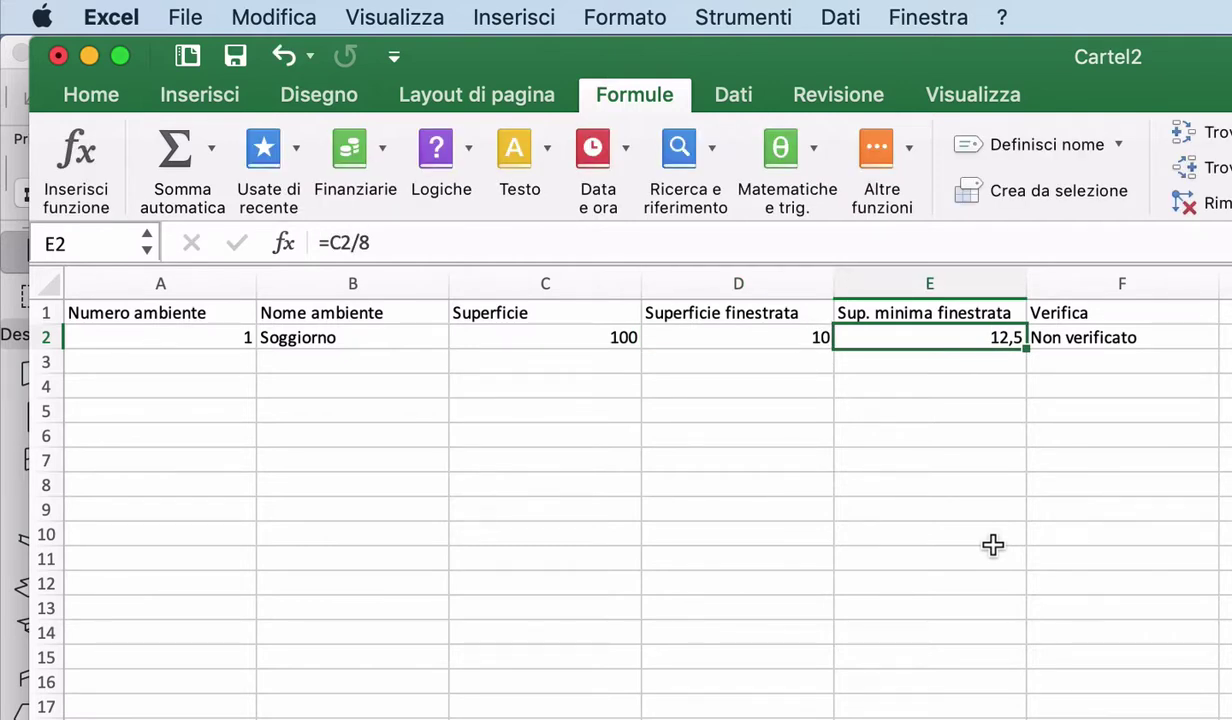
{"action": "key", "text": "Left"}
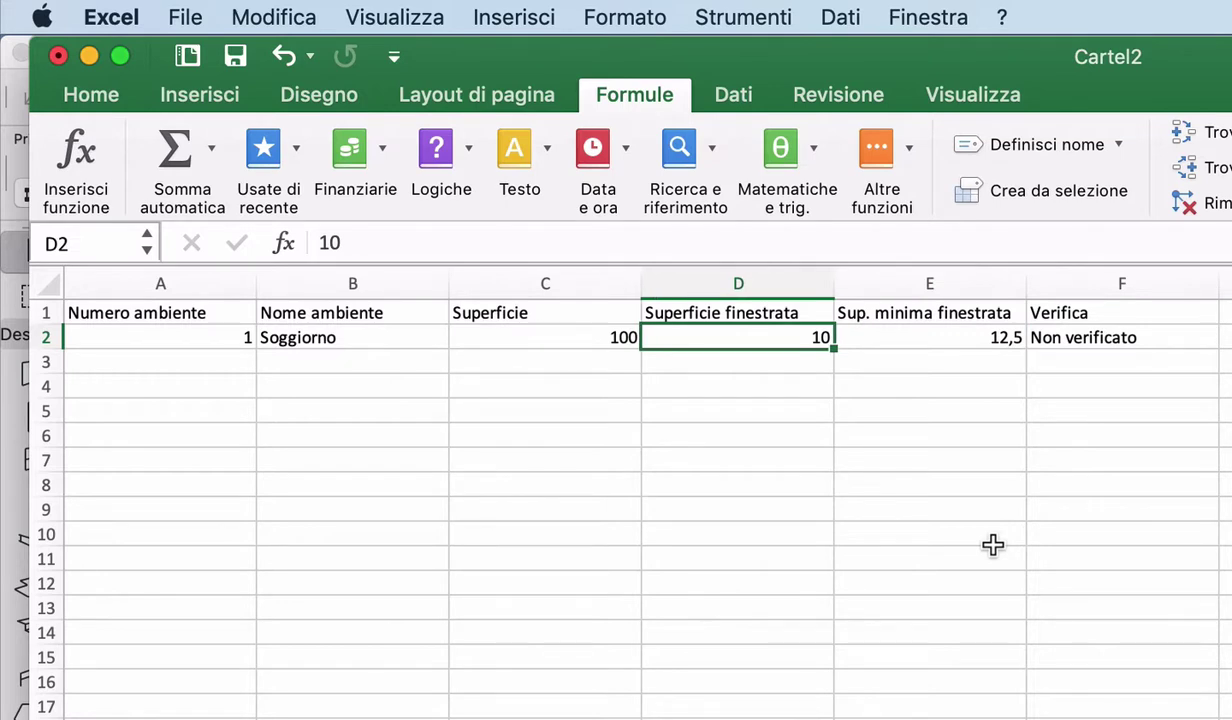
{"action": "type", "text": "20"}
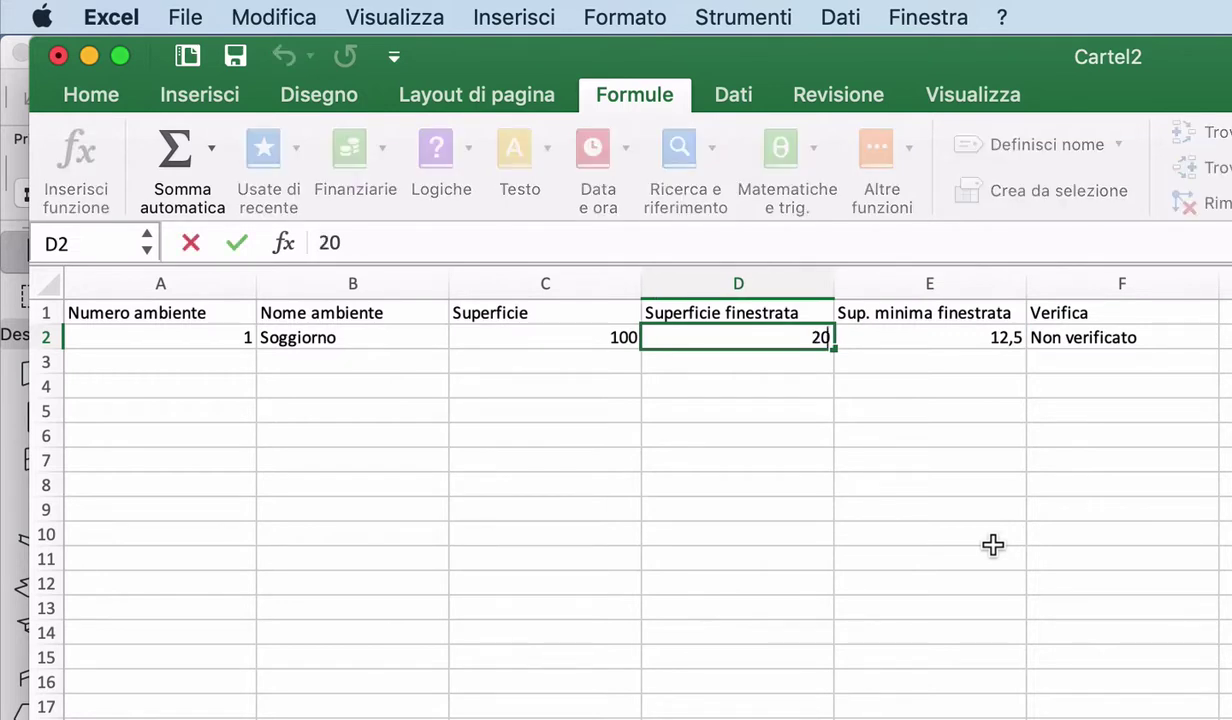
{"action": "key", "text": "Tab"}
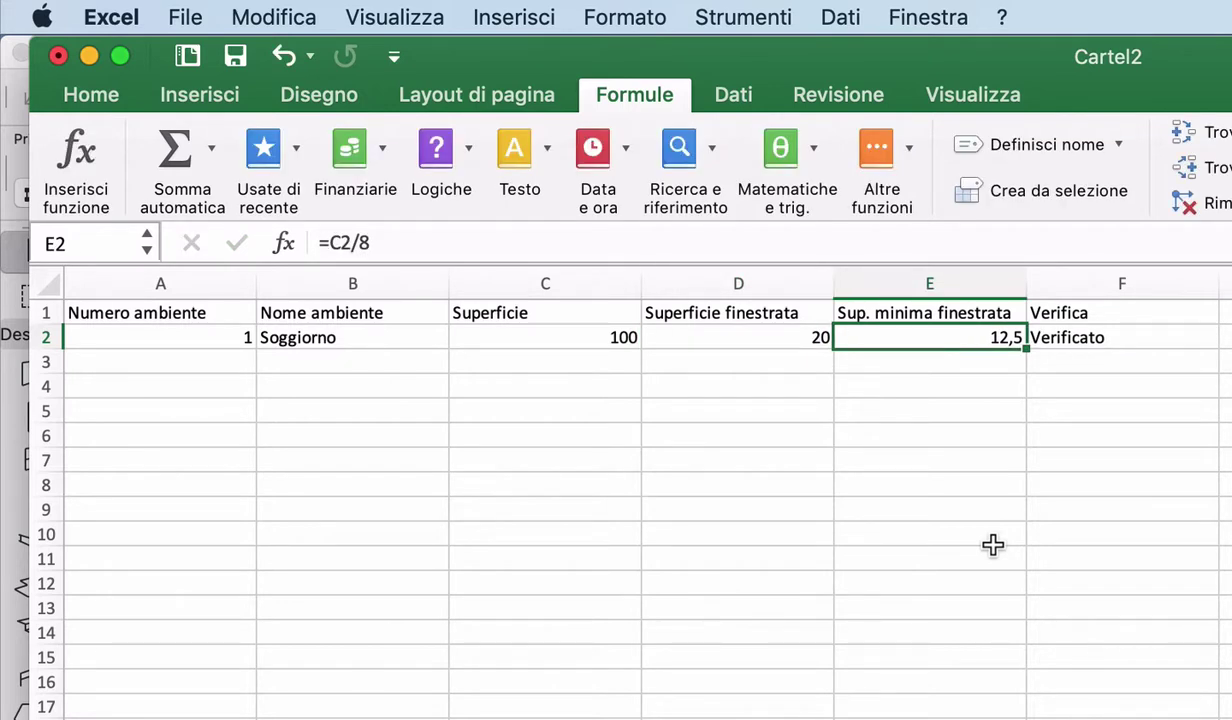